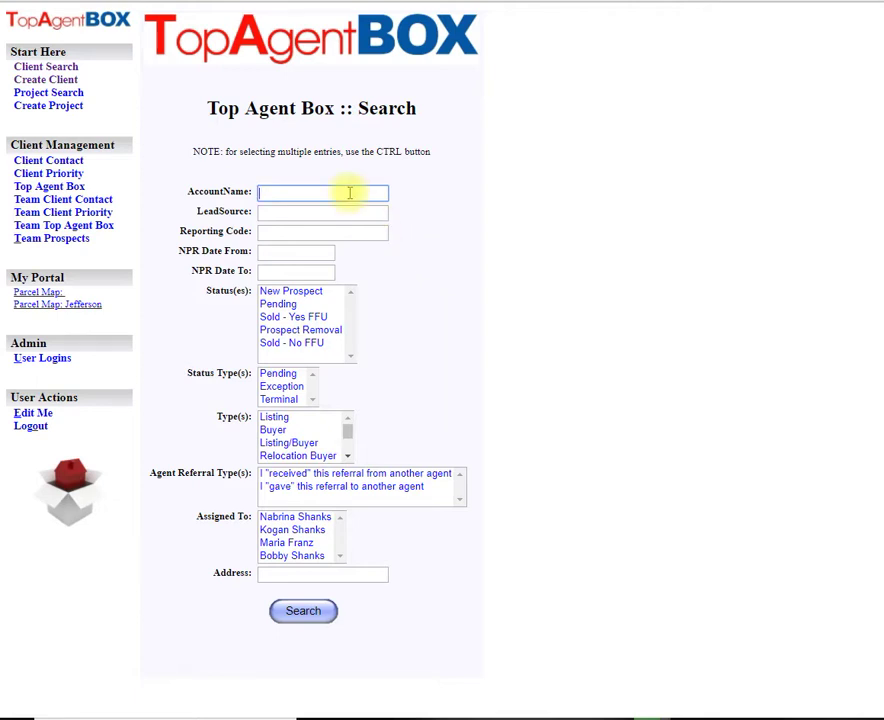
- Search clients by the couple's surname and open the single MASTER account match
click(350, 192)
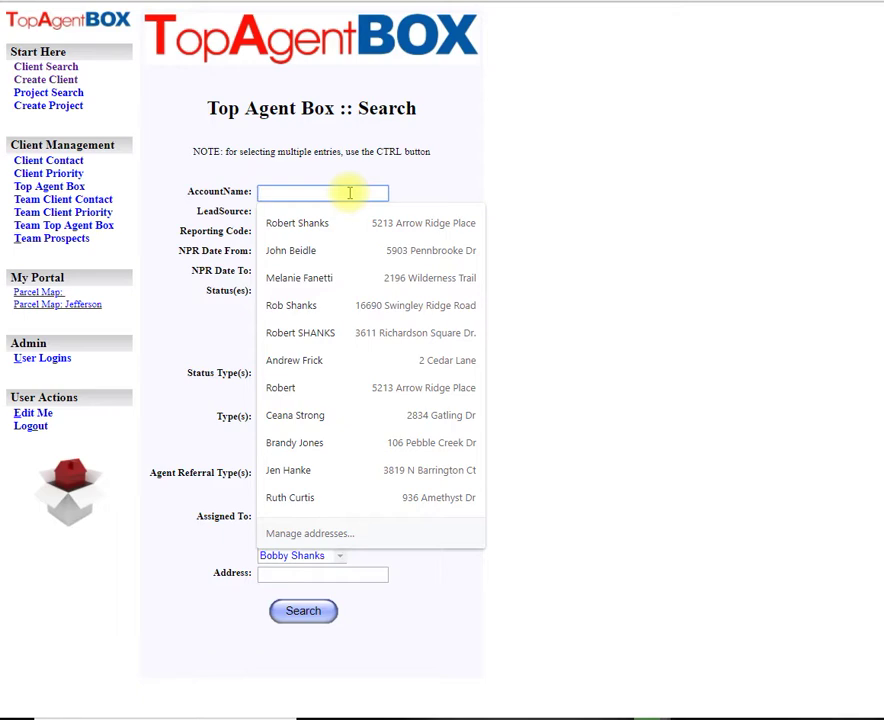
text(ruma)
key(Return)
scroll(276, 498, down, 1)
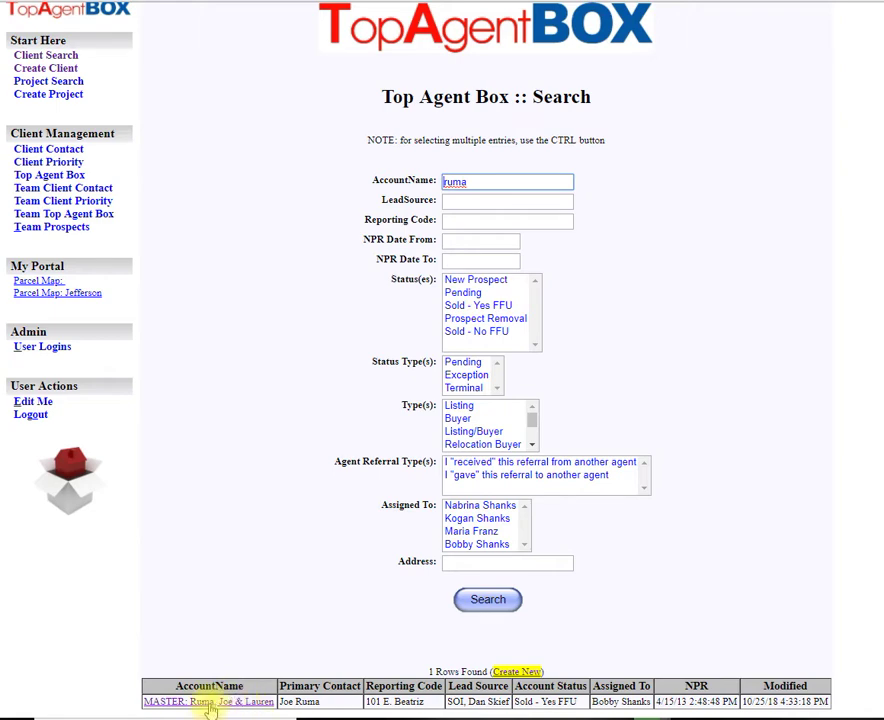
click(210, 703)
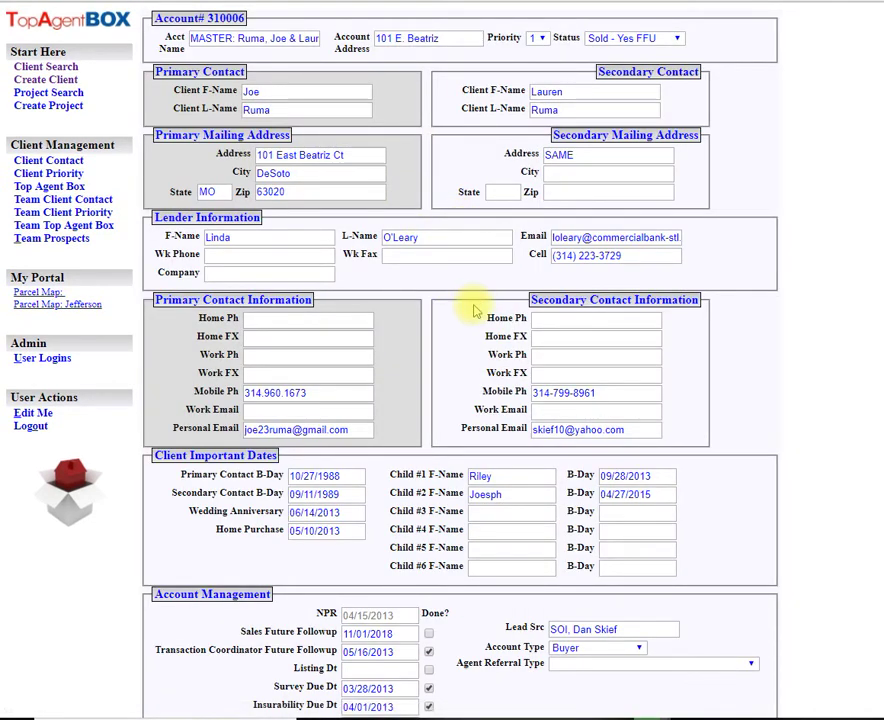
scroll(470, 305, down, 3)
drag(398, 530, 343, 530)
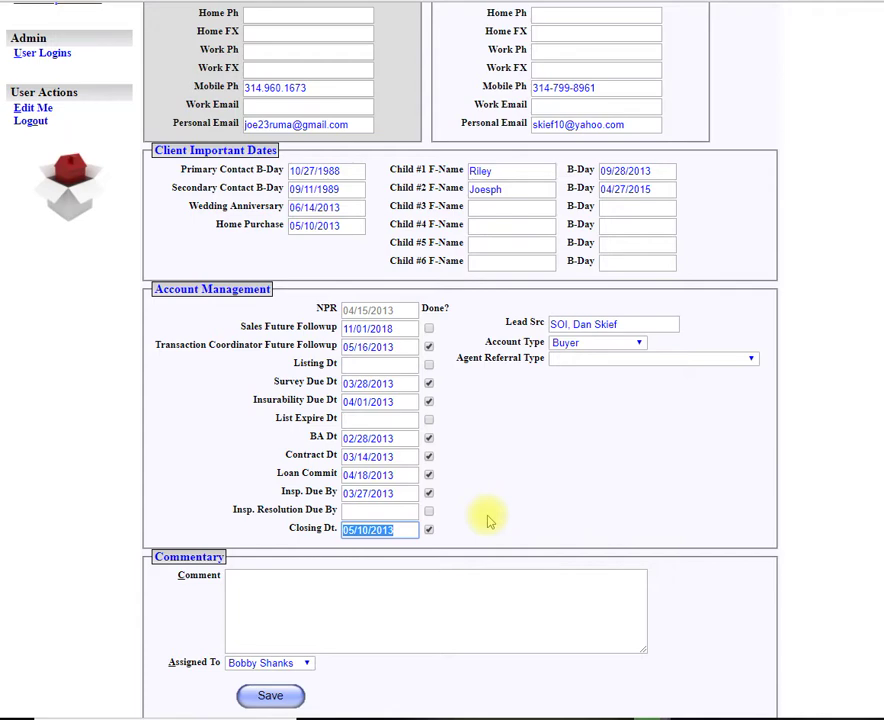
scroll(487, 519, up, 3)
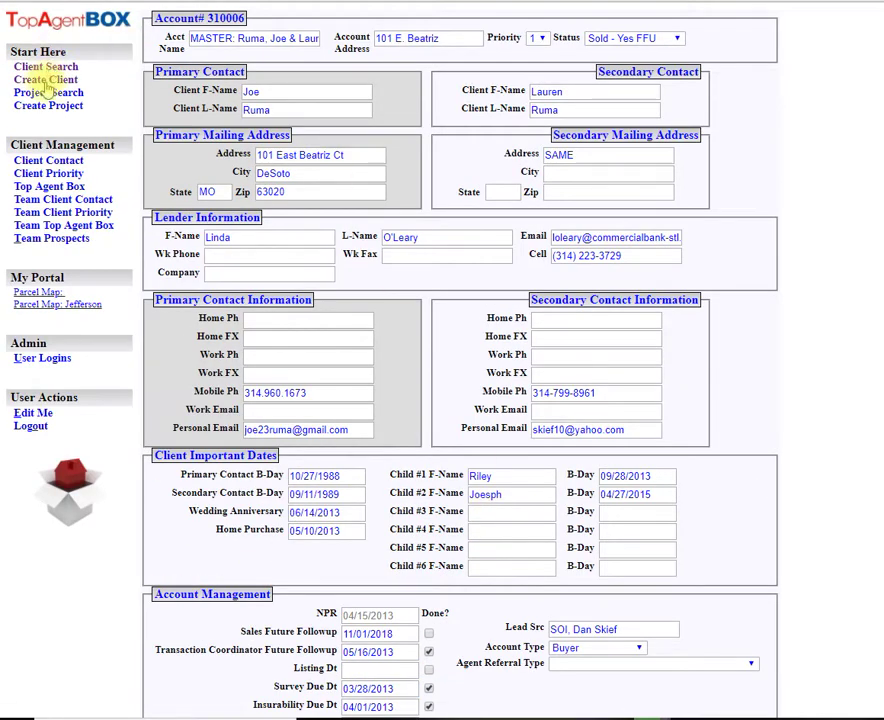
- Create a new client with the couple's account name, a PURCH: property address, and Pending status
click(45, 79)
click(231, 38)
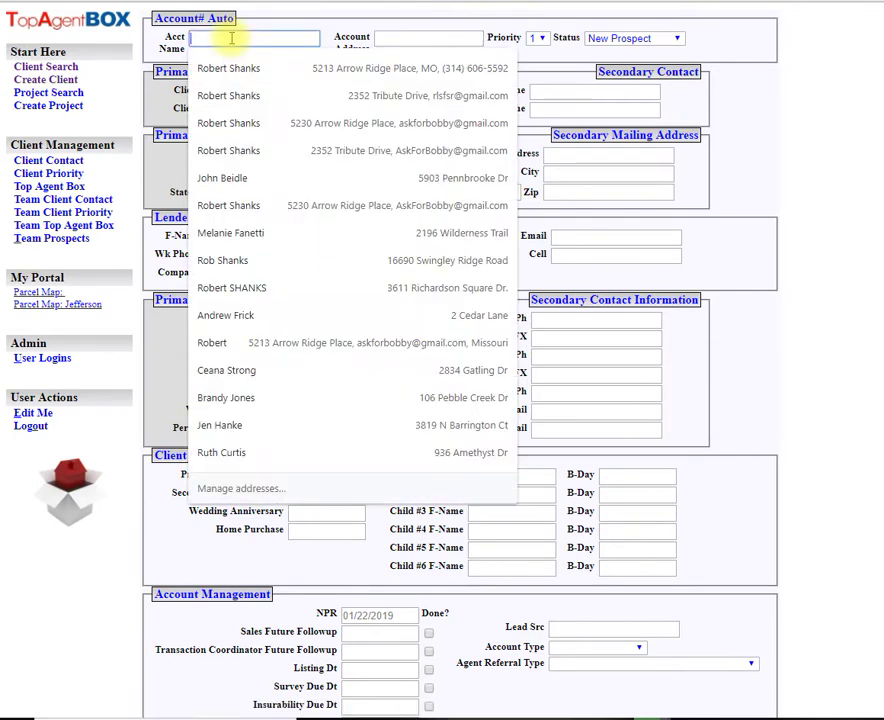
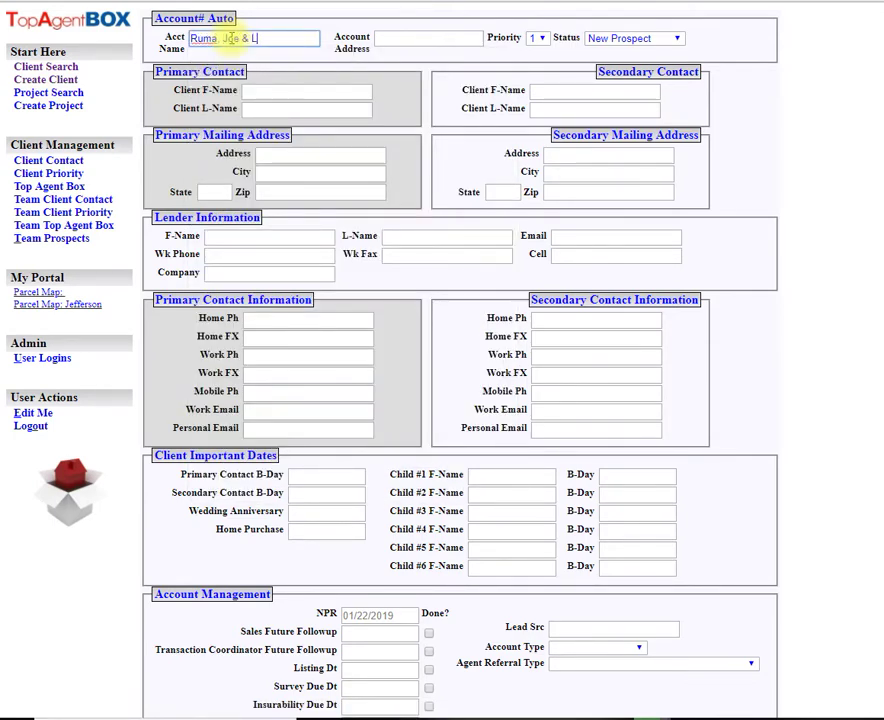
key(Tab)
text(PURCH: )
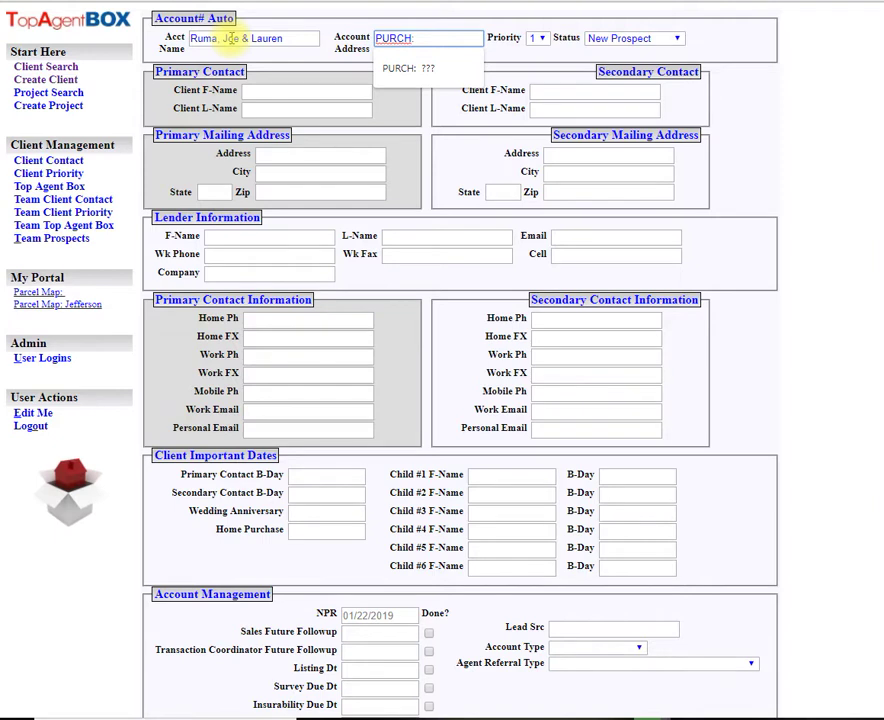
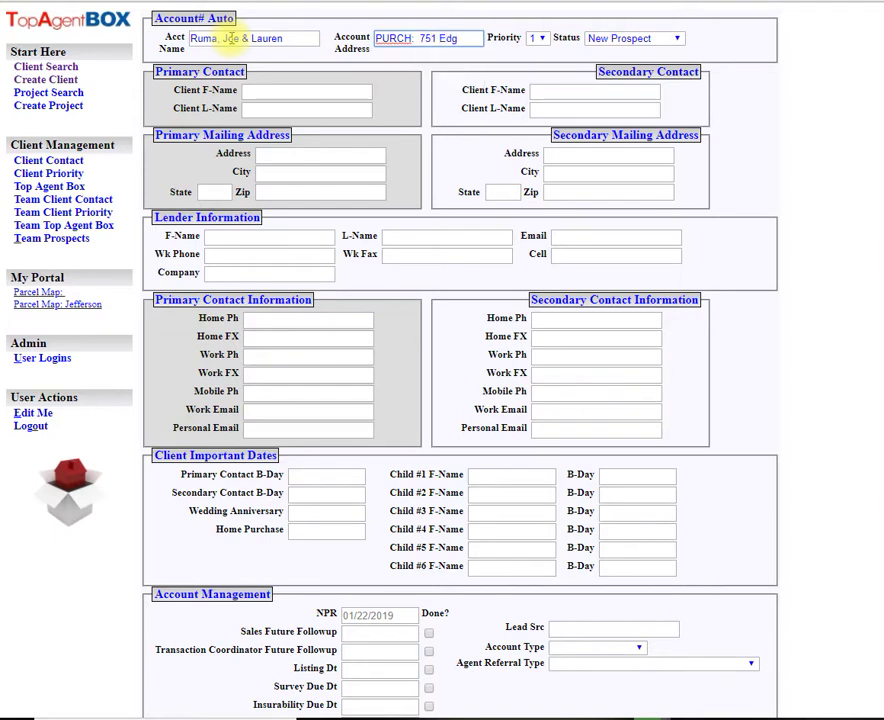
key(Tab)
key(Tab)
key(p)
- Enter the primary and secondary contacts' first and last names, dismissing the address suggestions
key(Tab)
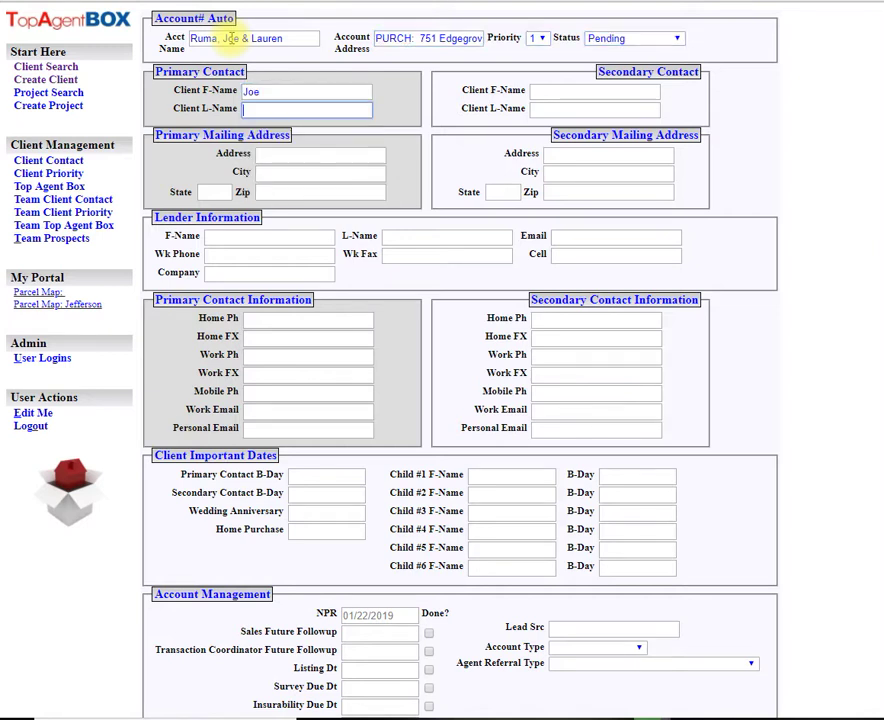
key(Tab)
key(Tab)
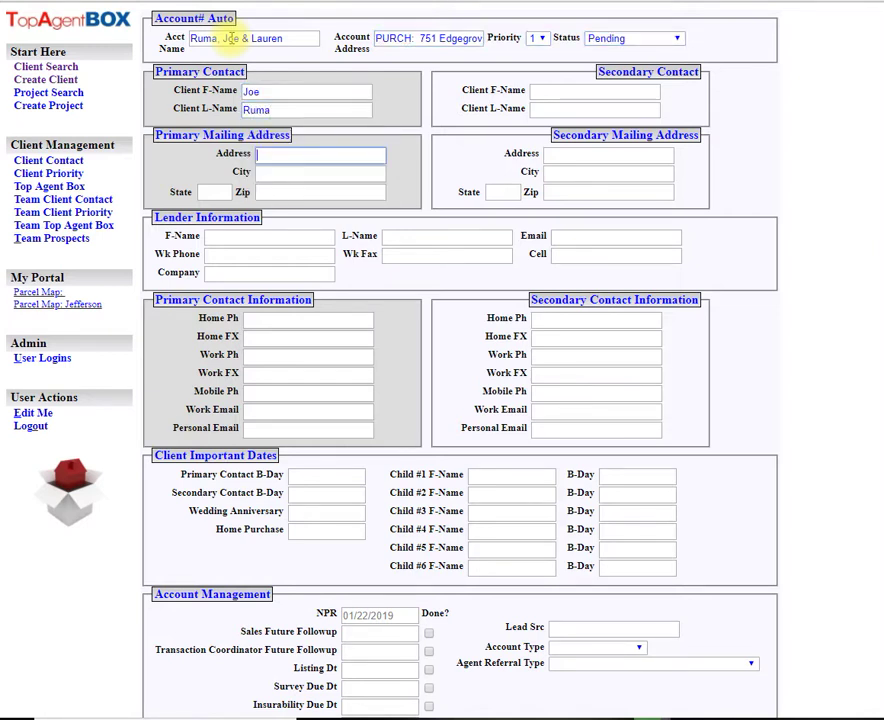
key(Tab)
key(Tab)
key(Tab)
key(Tab)
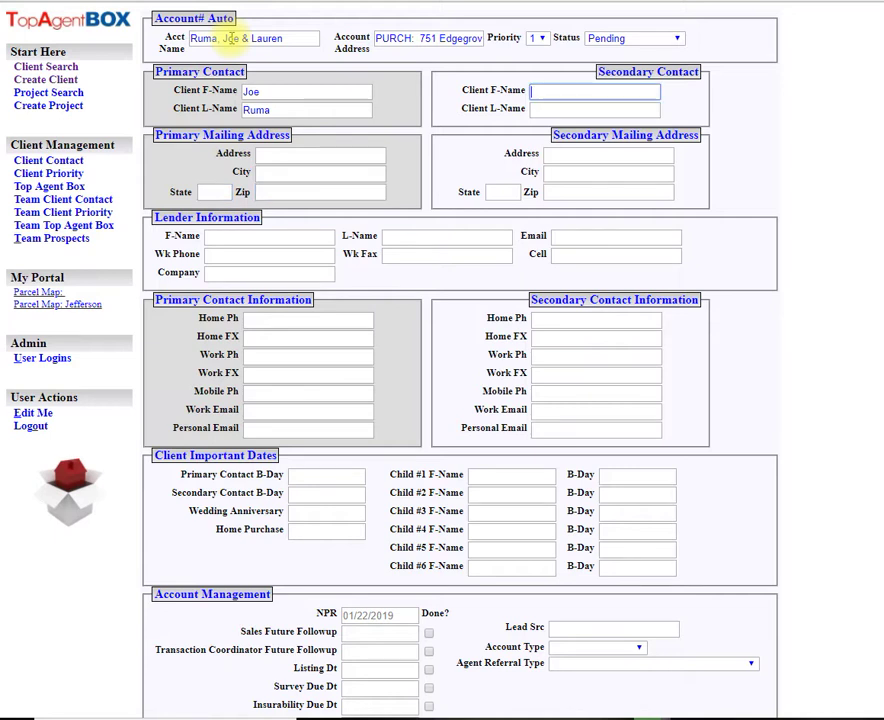
key(Tab)
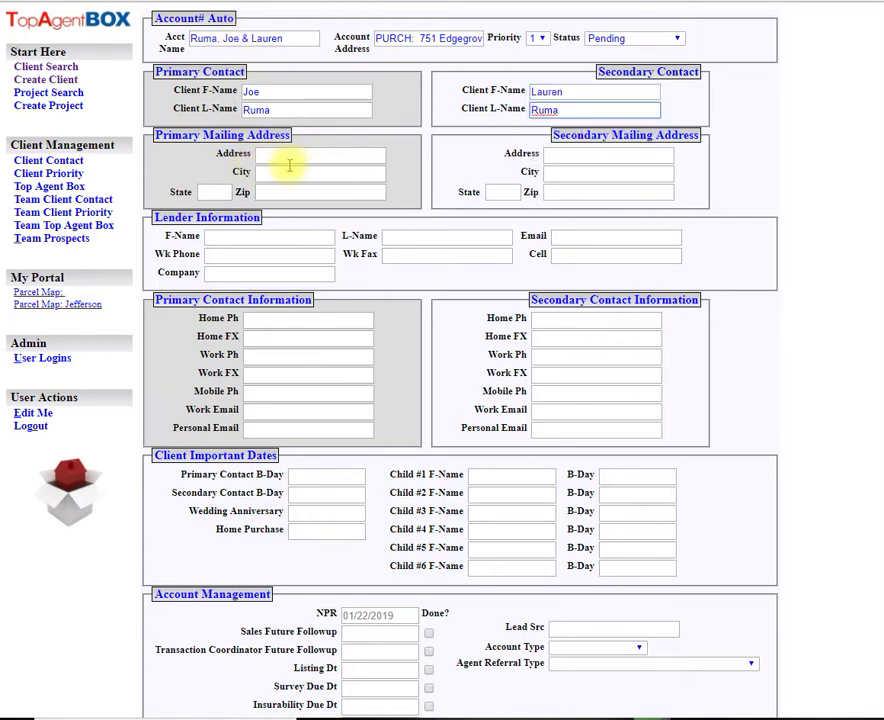
click(330, 157)
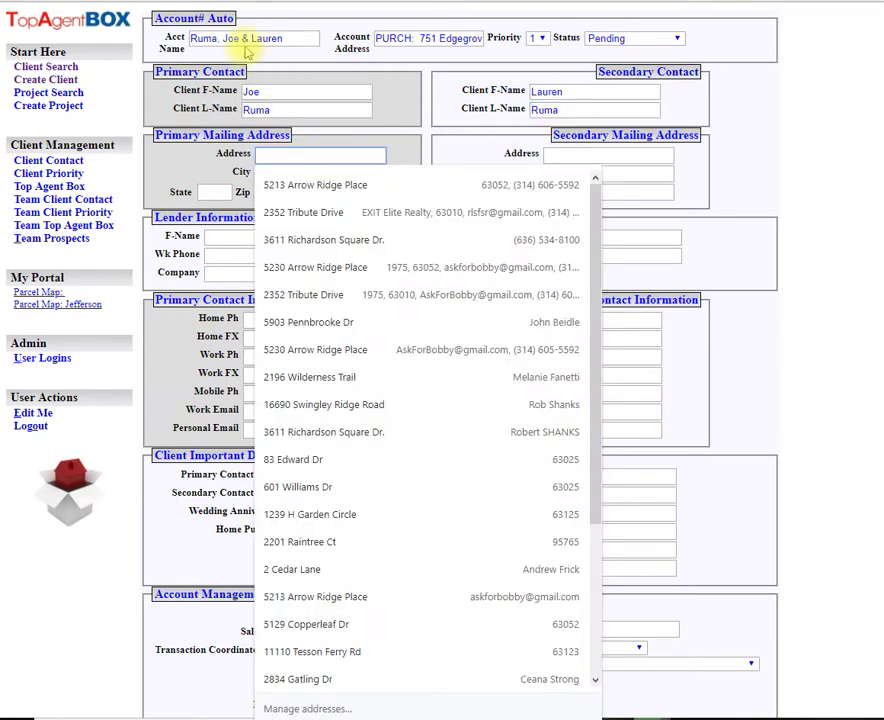
click(191, 38)
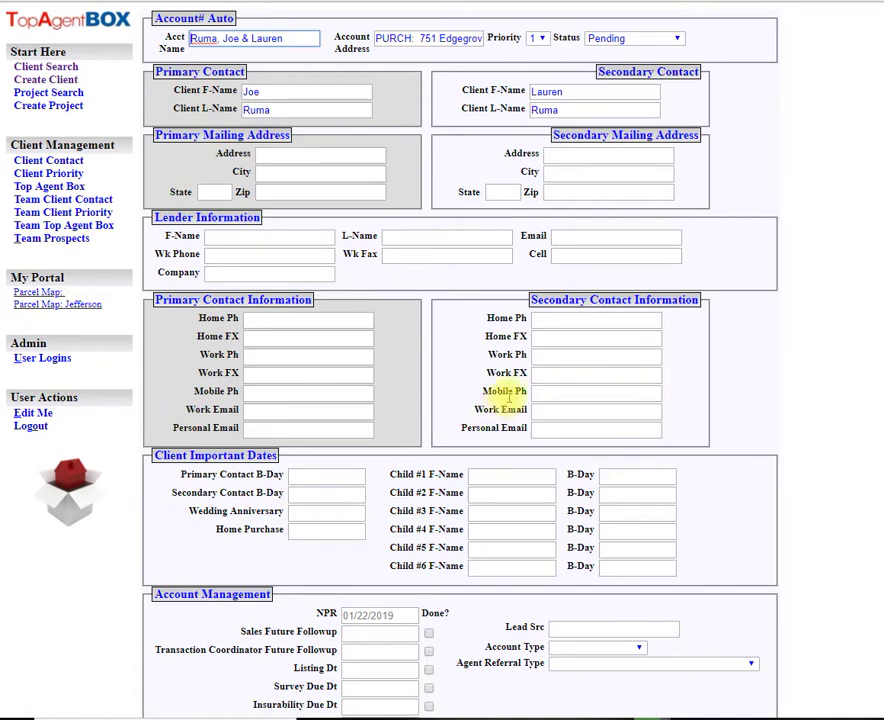
scroll(503, 389, down, 3)
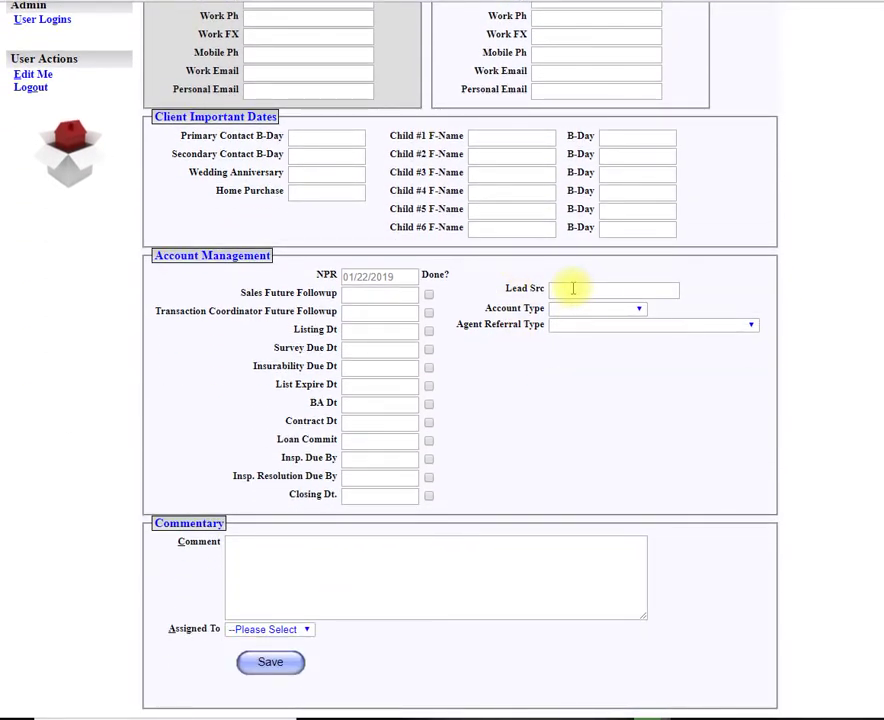
- Set the lead source to SOI, Past Client and the account type to Buyer
click(573, 289)
text(SOI)
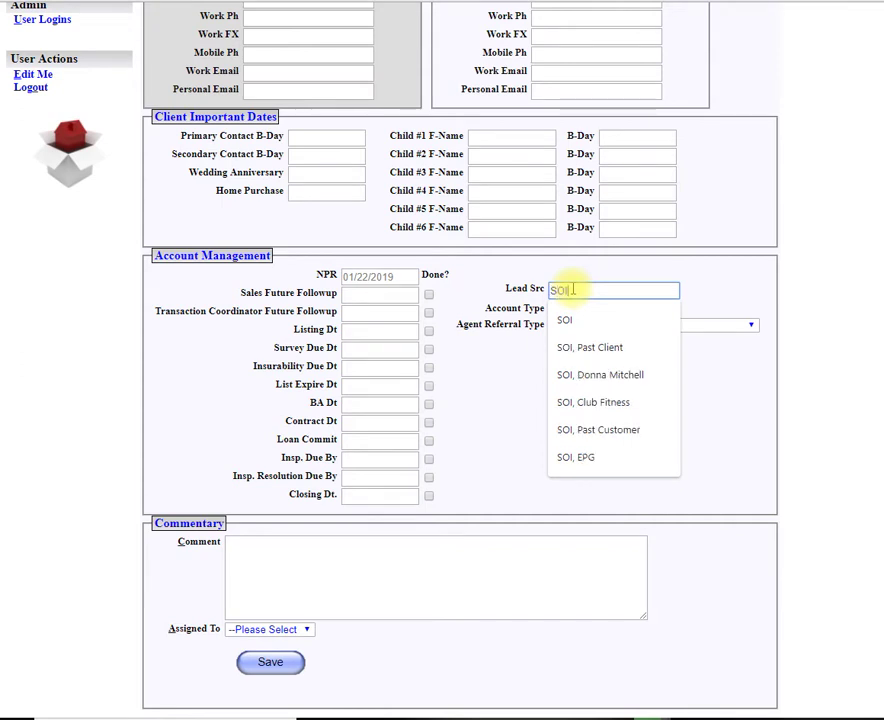
text(, Past Client)
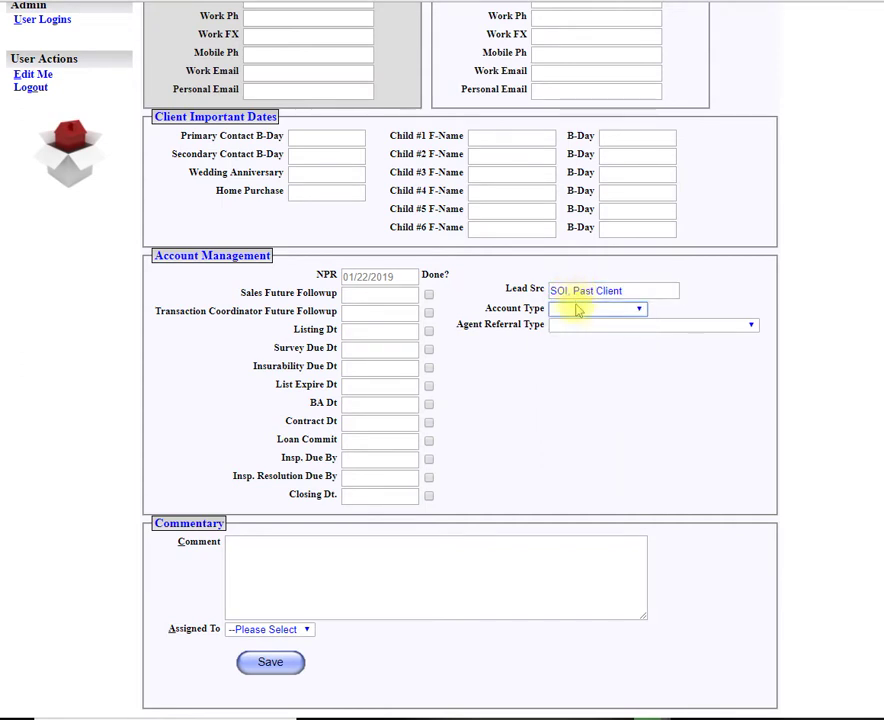
click(576, 310)
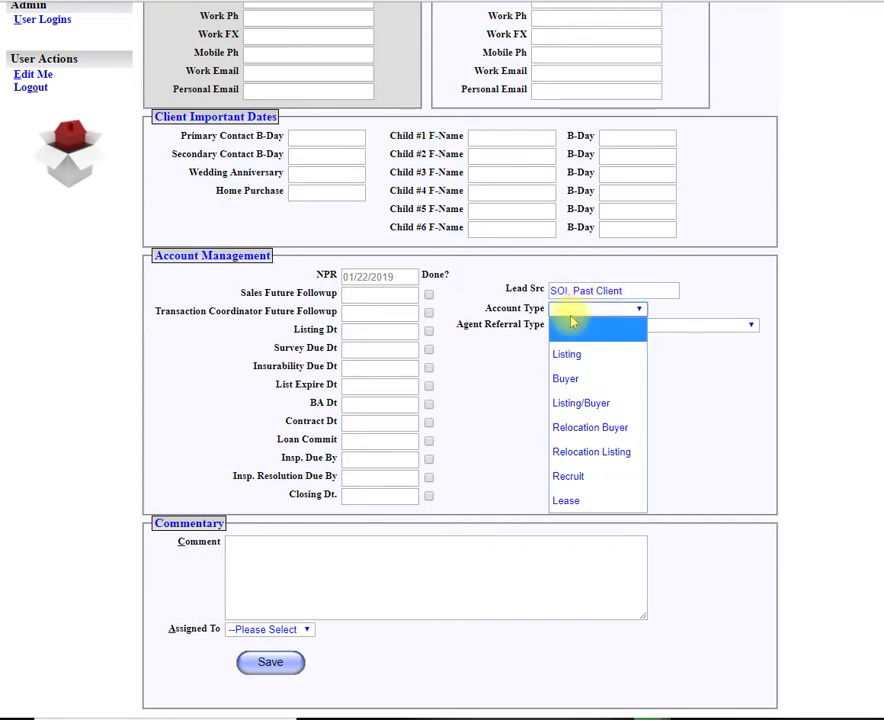
click(578, 379)
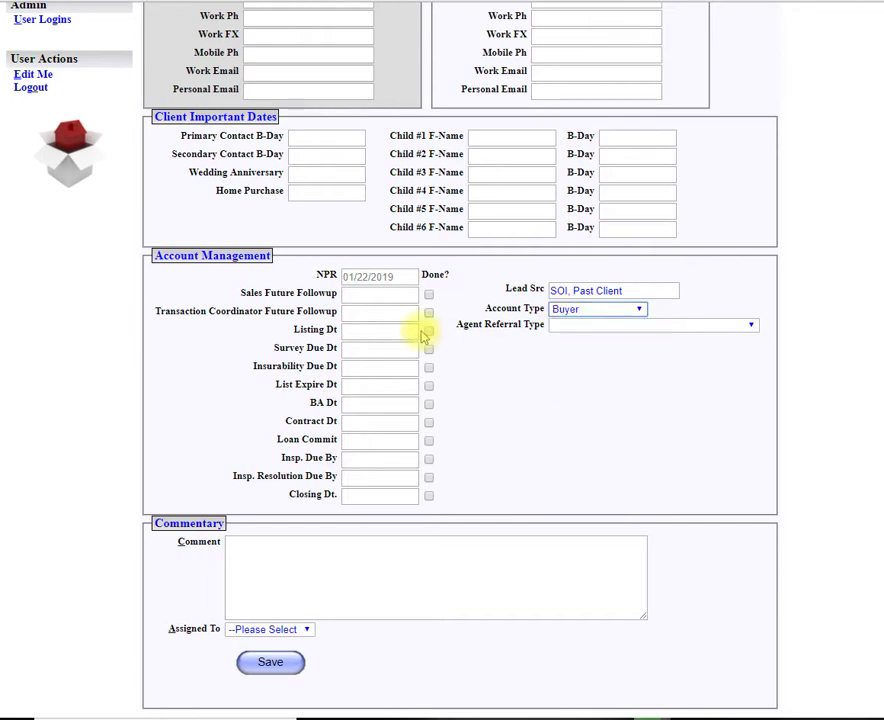
- Date both the Sales and Transaction Coordinator future followups 1/22/2019
click(386, 297)
text(1)
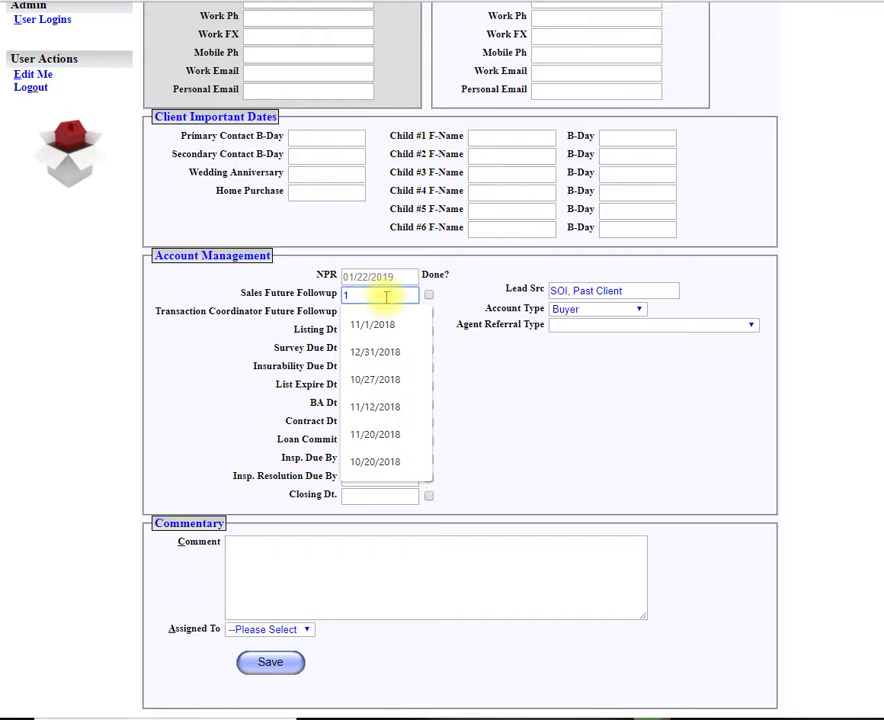
text(/)
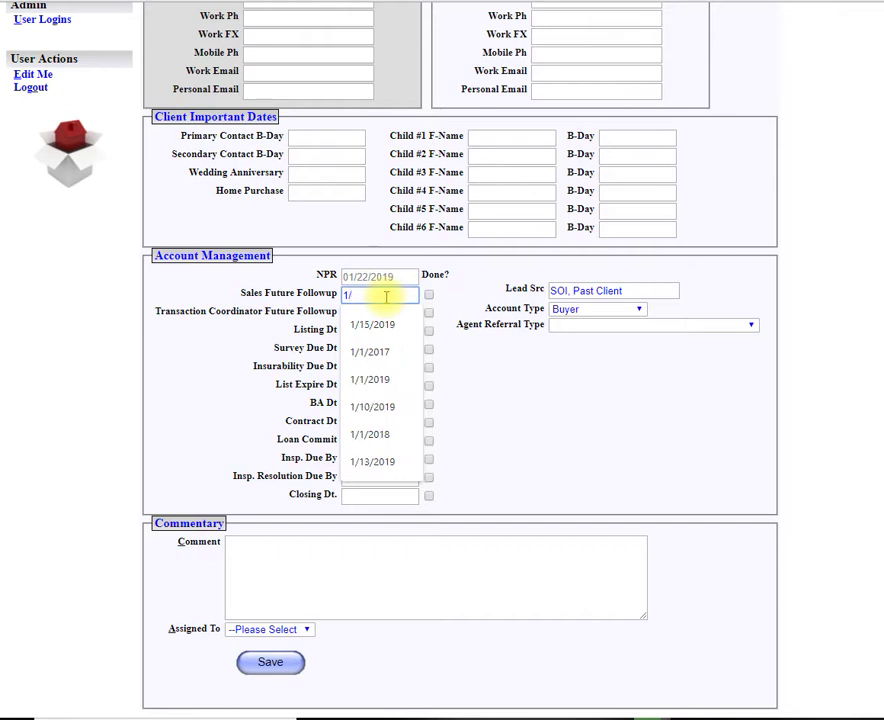
text(22/2019)
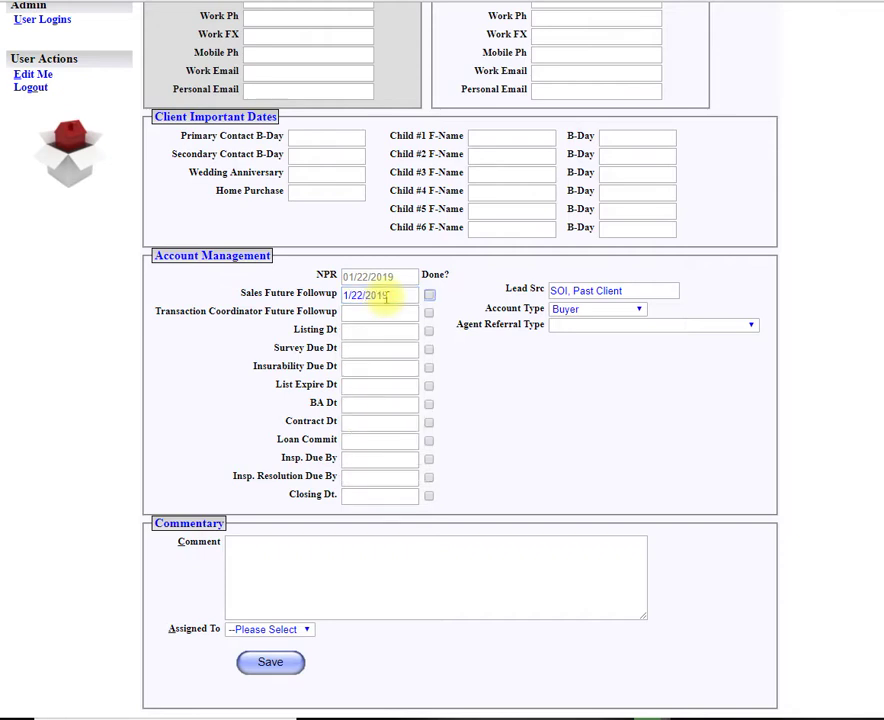
key(Tab)
text(1/22/20)
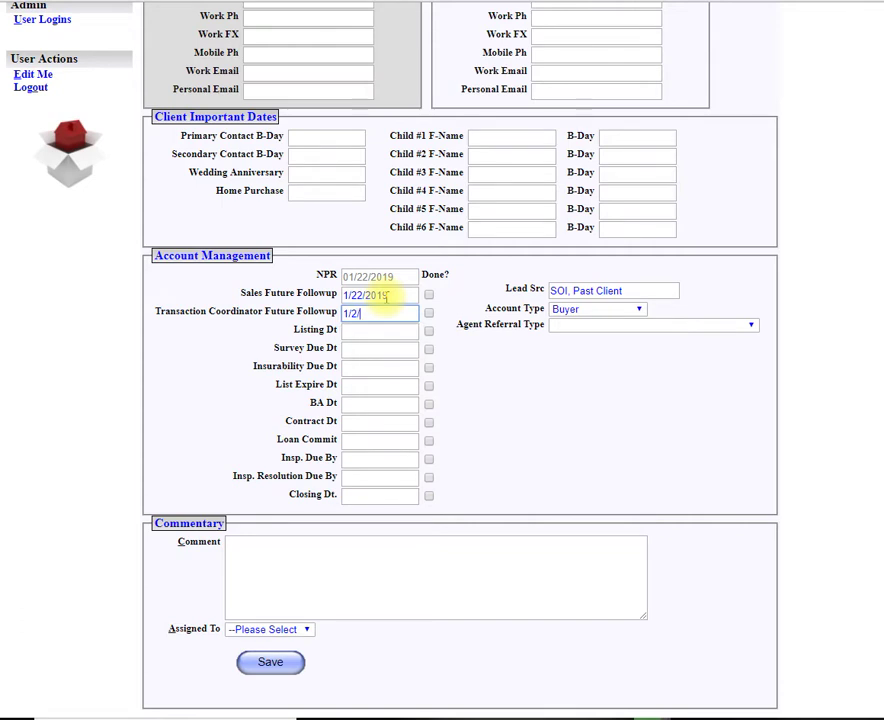
text(19)
key(Tab)
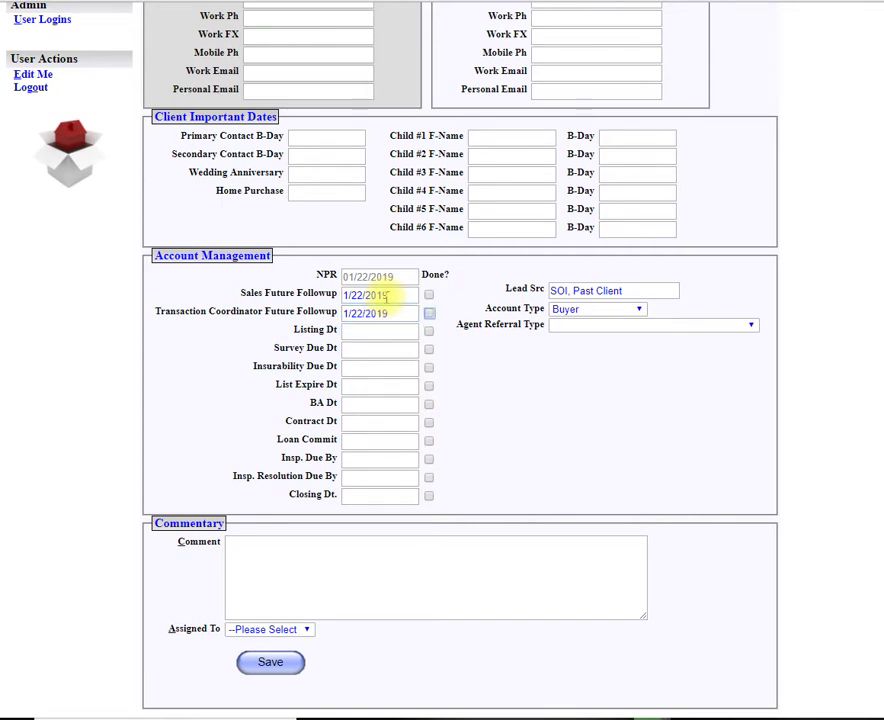
click(310, 577)
- Comment that this shell account needs the contract's critical dates, assign the agent, and save
text(shell ac)
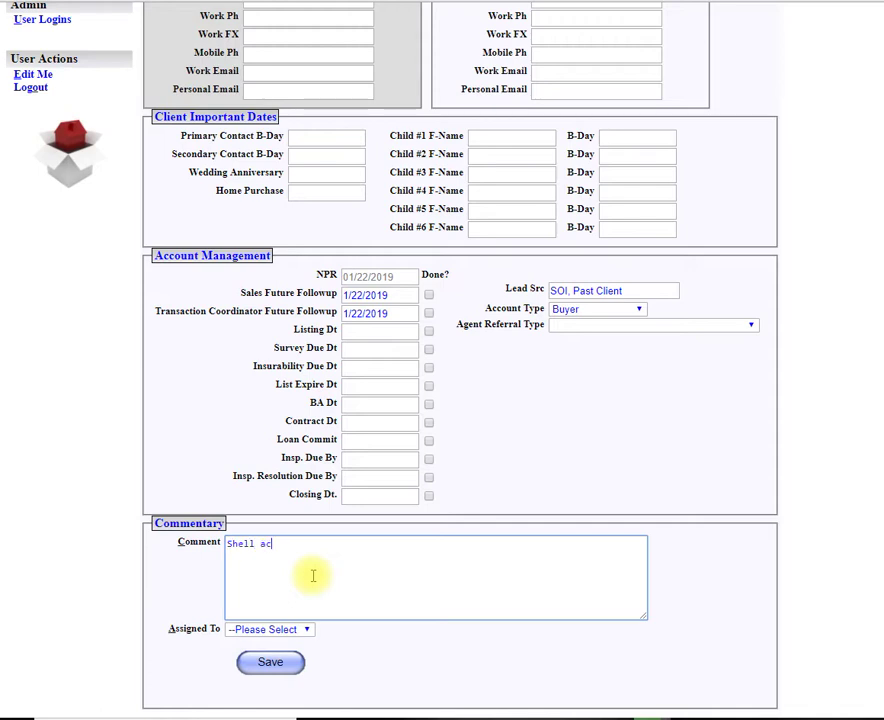
text(count for upcoming purchase.  Next steps are)
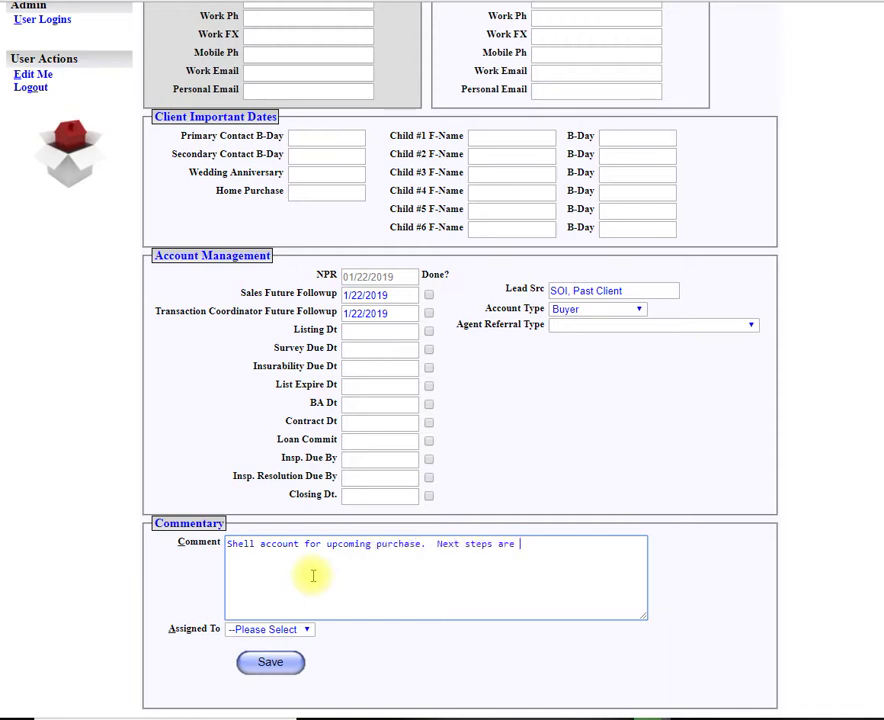
text( to enter the critical dates for the )
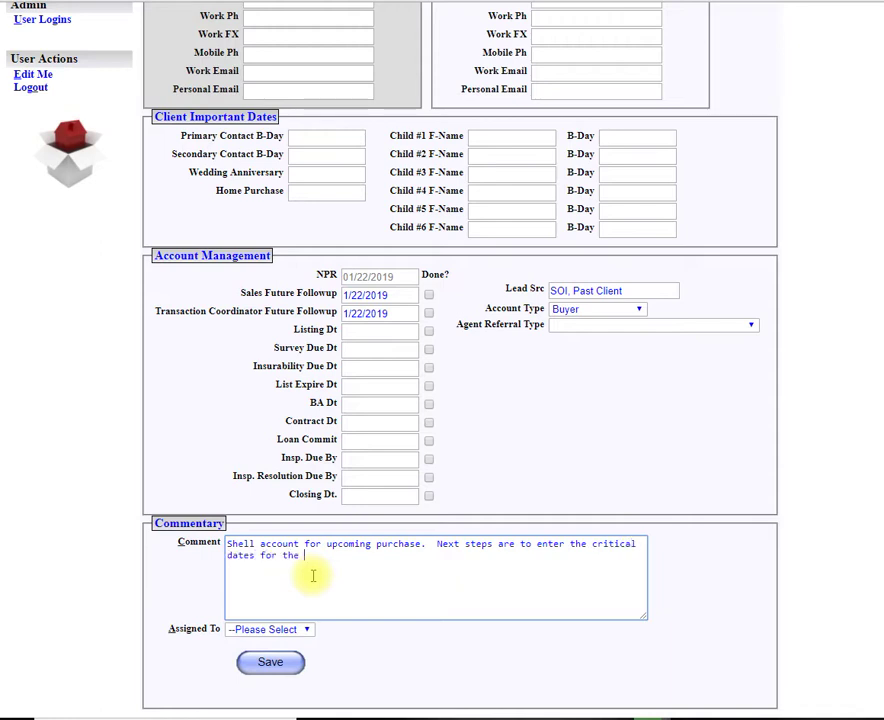
text(contract that they have.)
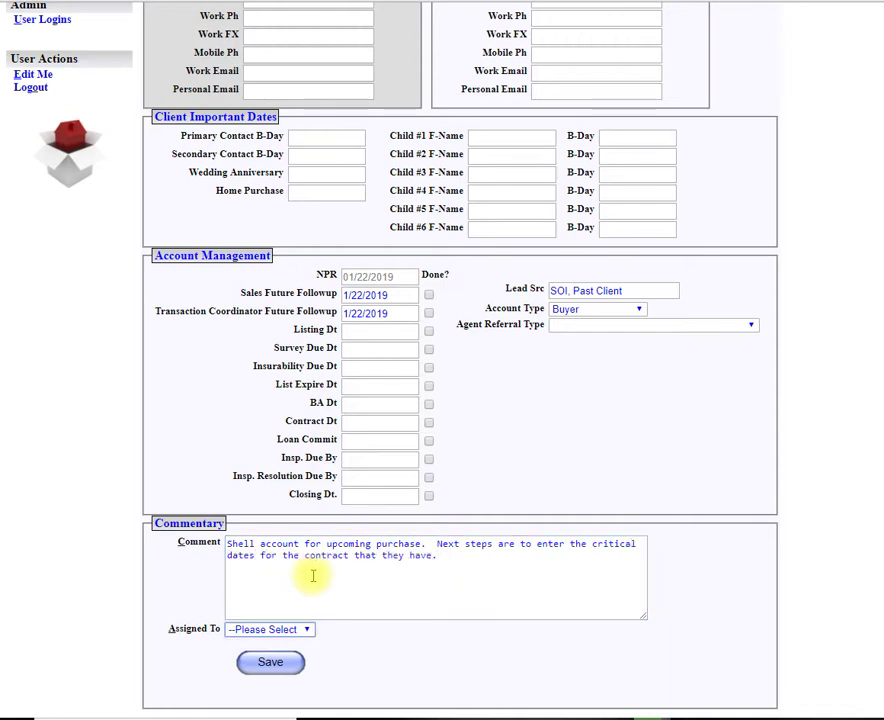
key(Tab)
key(b)
key(Tab)
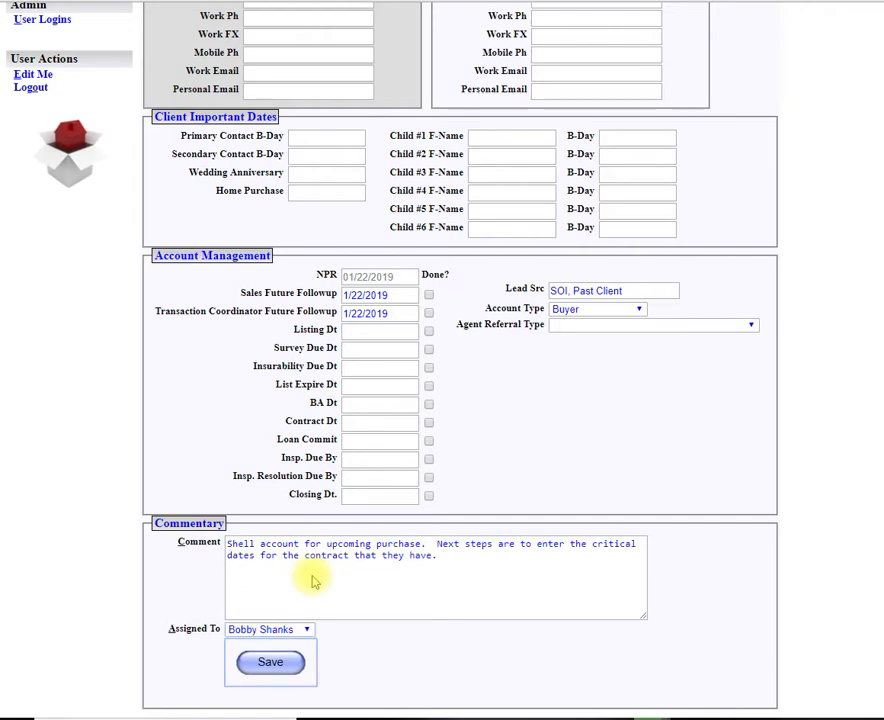
key(Return)
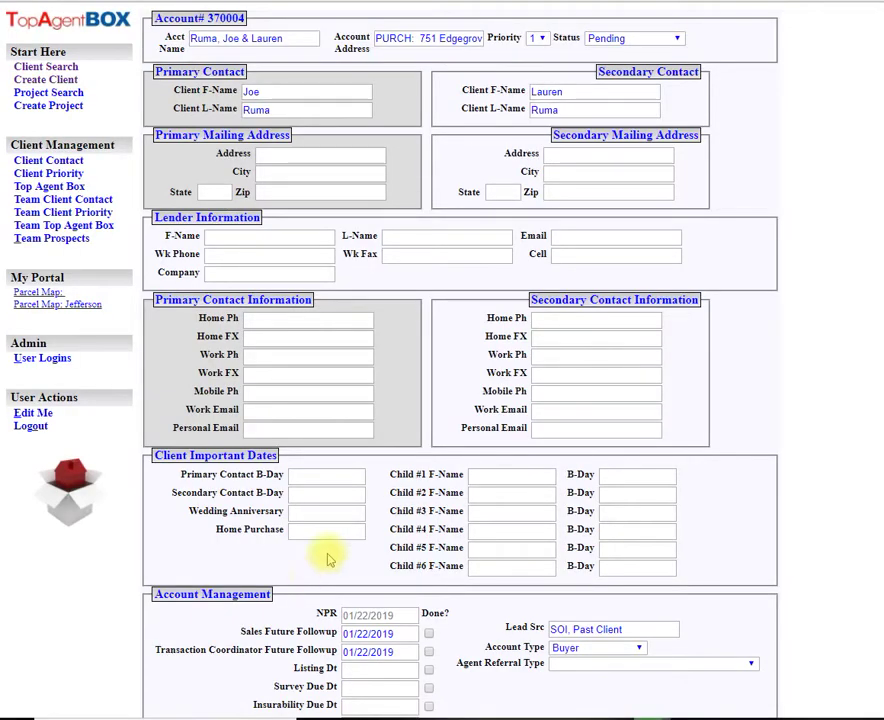
- Search the clients' surname to confirm both the MASTER and the pending PURCH: accounts are listed
click(72, 66)
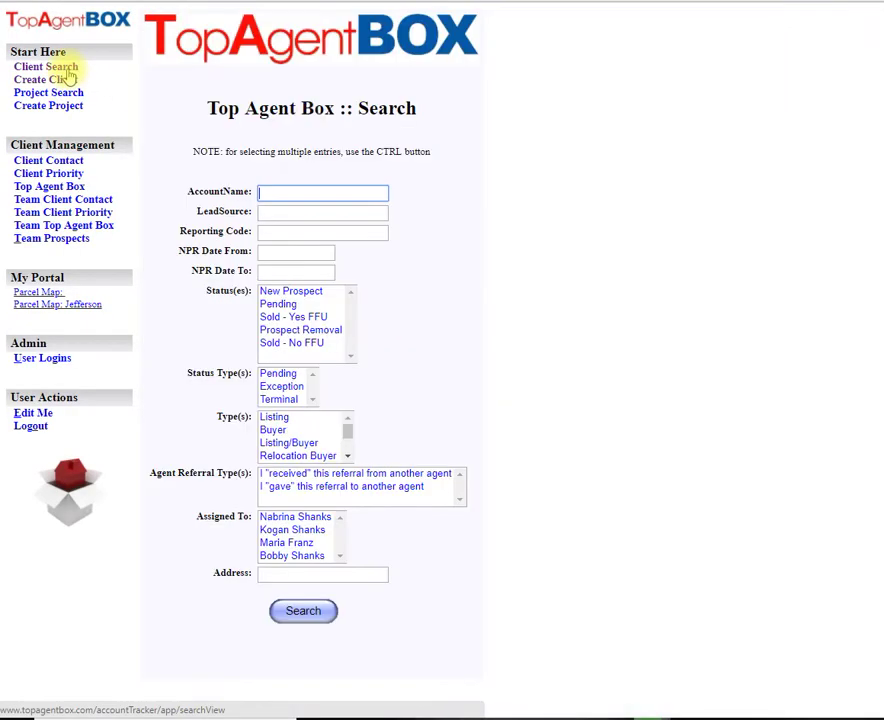
text(ruma)
key(Return)
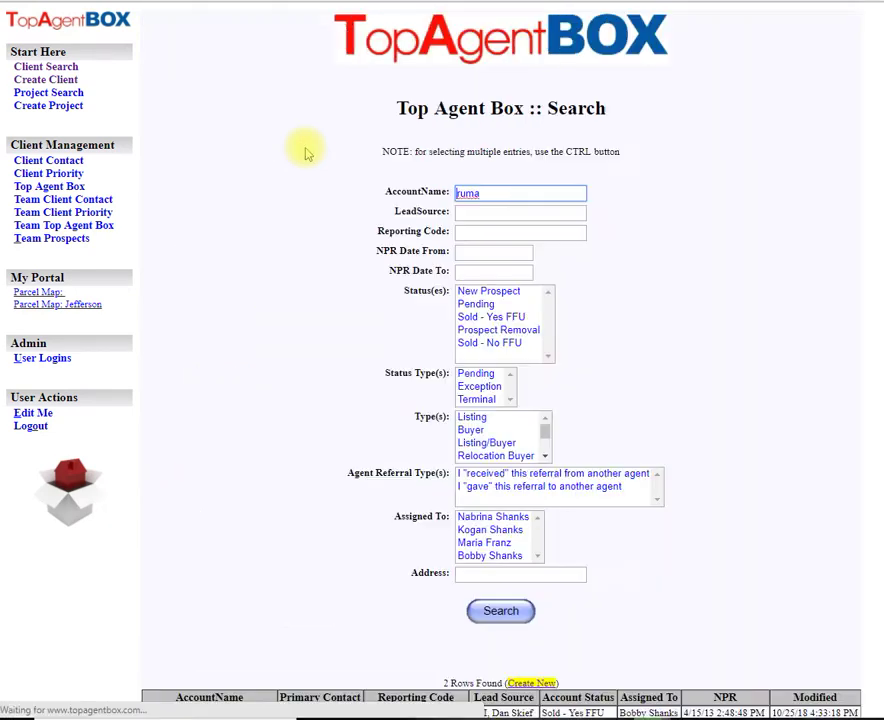
scroll(276, 290, down, 1)
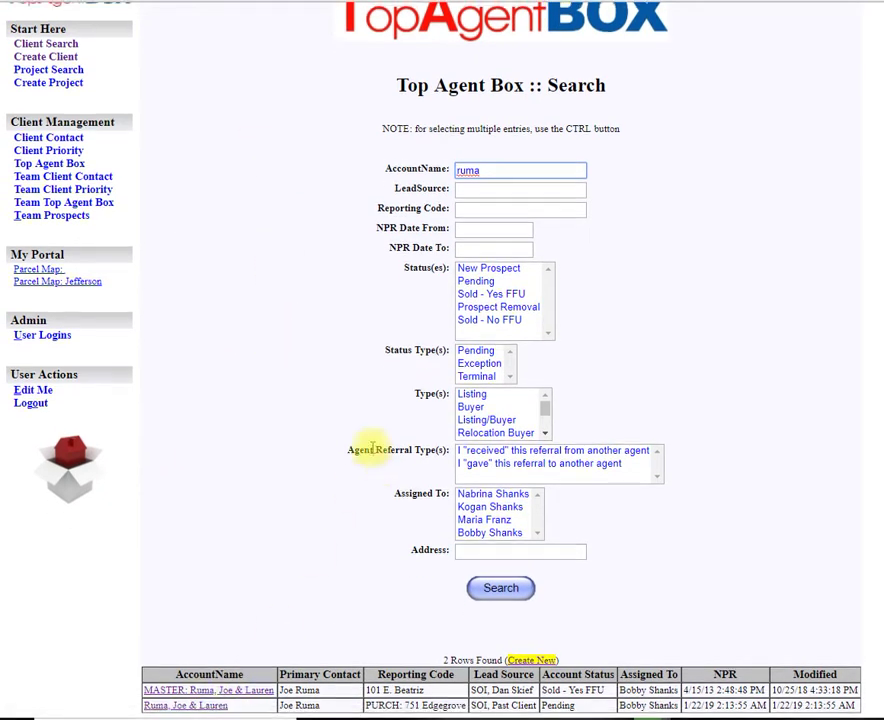
scroll(361, 450, up, 1)
- Create another client with the couple's account name, a LIST: property address, and Pending status
click(62, 85)
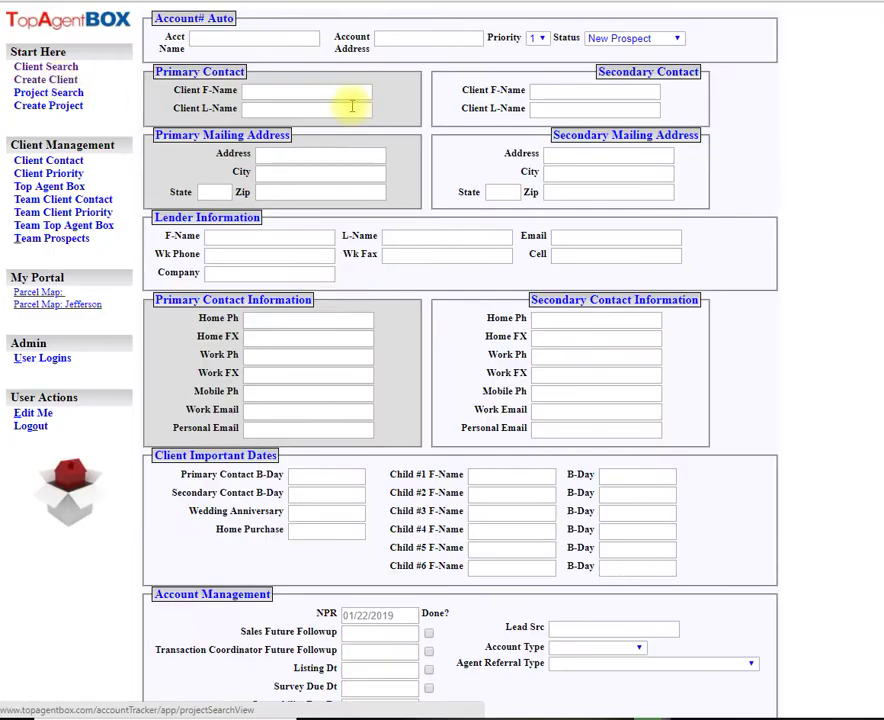
click(263, 37)
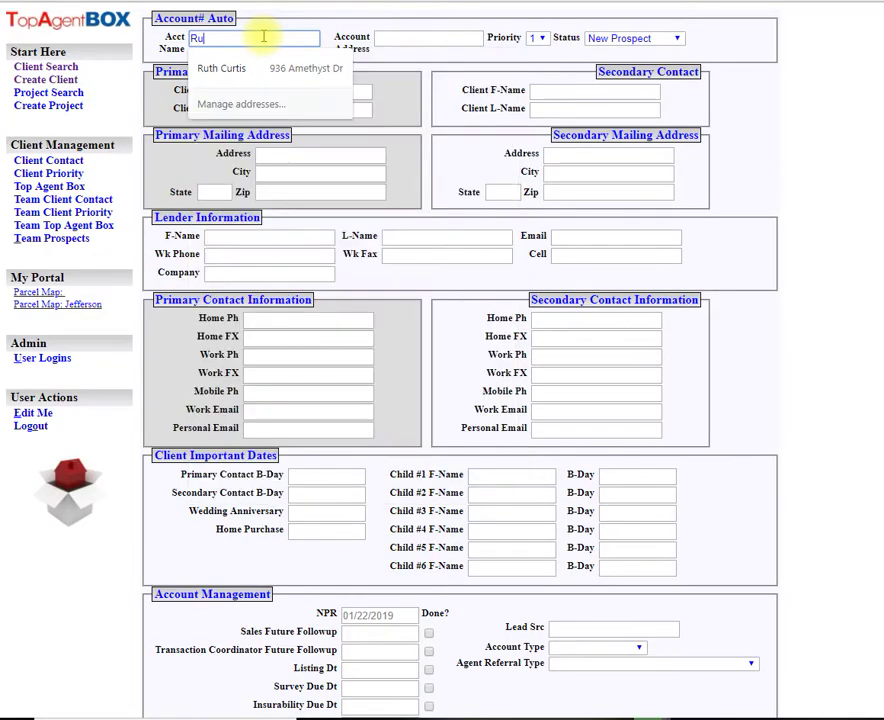
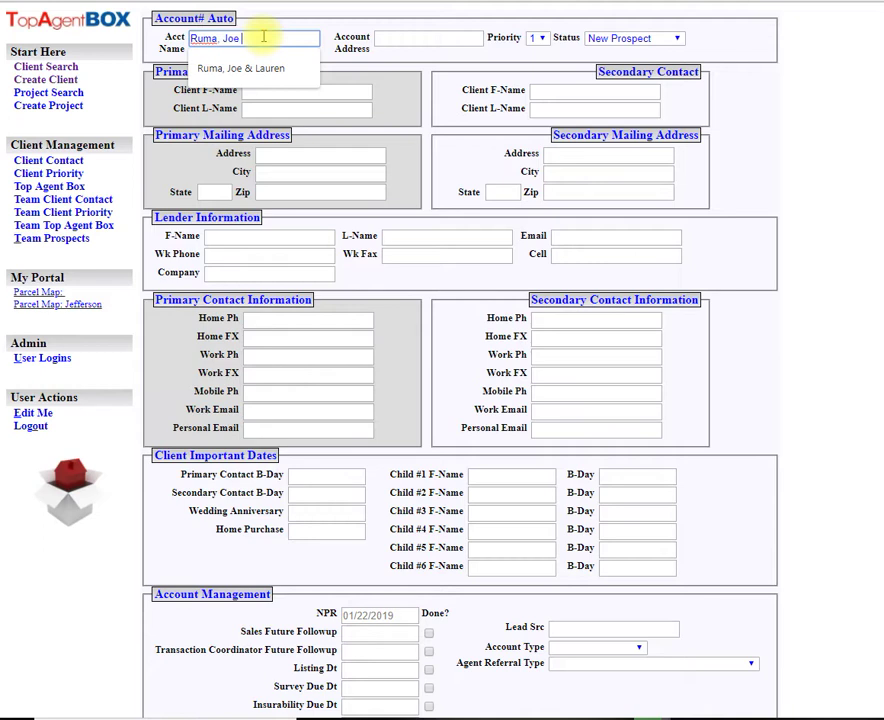
key(Tab)
text(LIST)
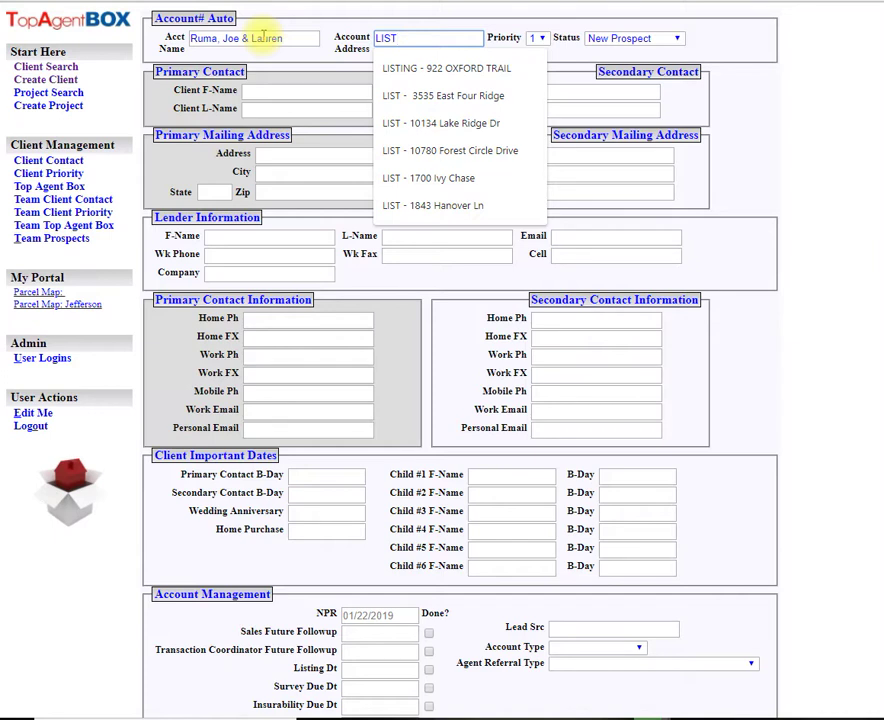
text(: 101 E)
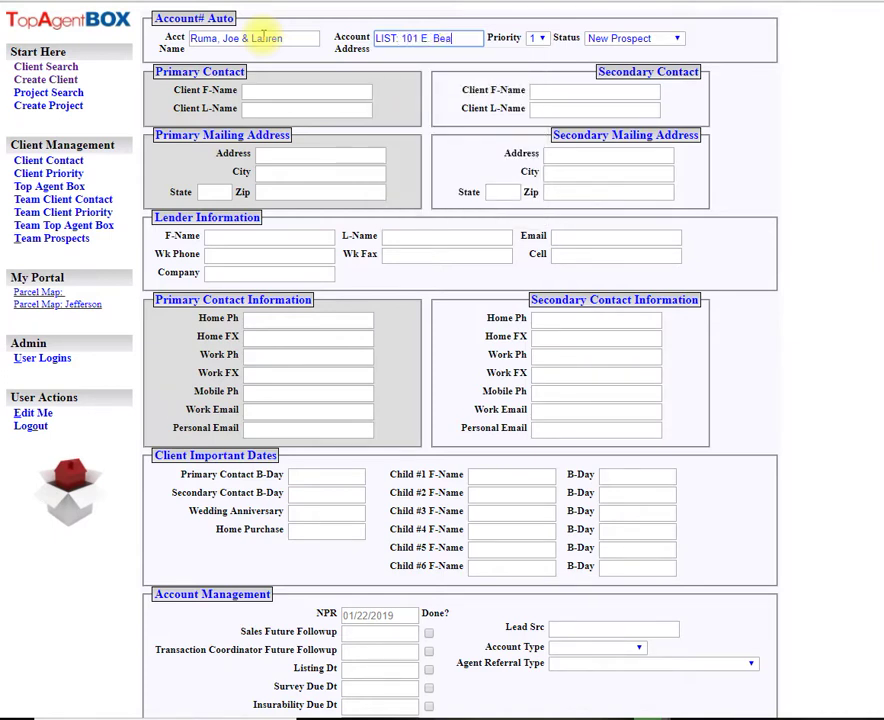
key(Tab)
key(Tab)
key(p)
- Fill in the primary and secondary contacts' first and last names
key(Tab)
text(Joe)
key(Tab)
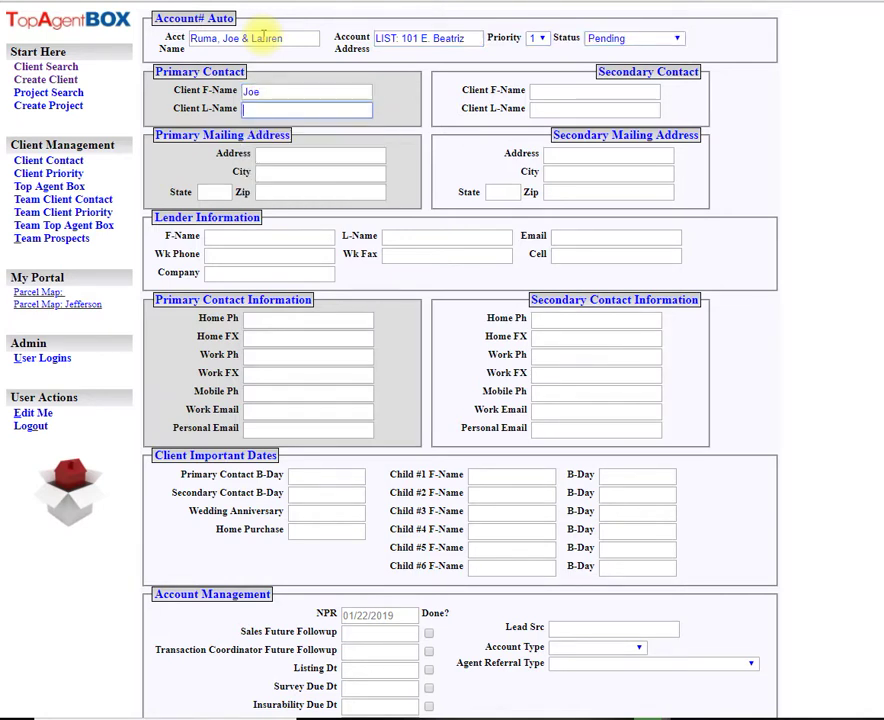
text(Laure)
key(Tab)
key(Tab)
key(Tab)
key(Tab)
key(Tab)
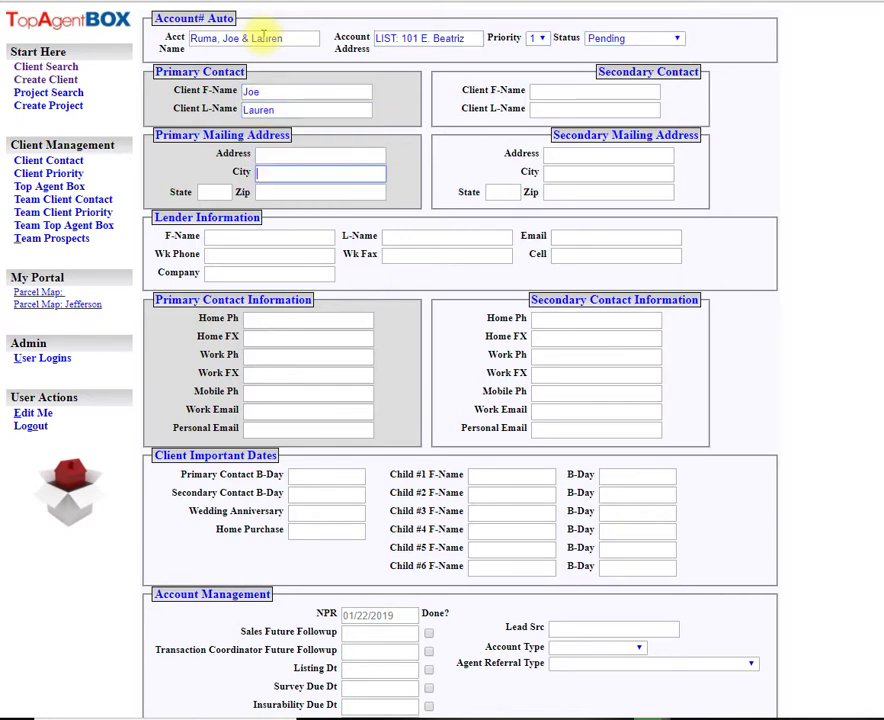
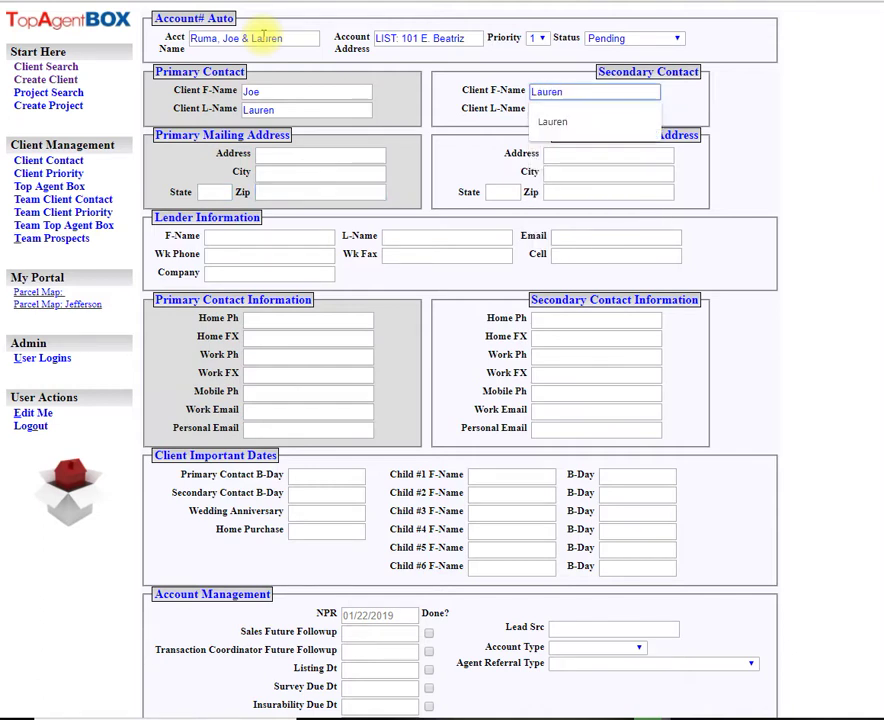
key(Tab)
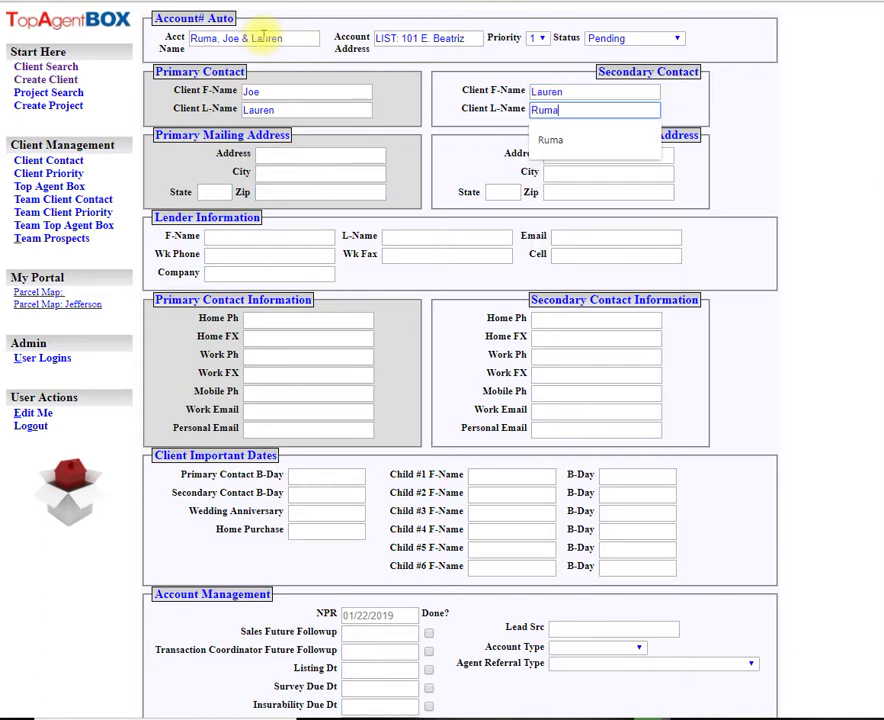
key(Tab)
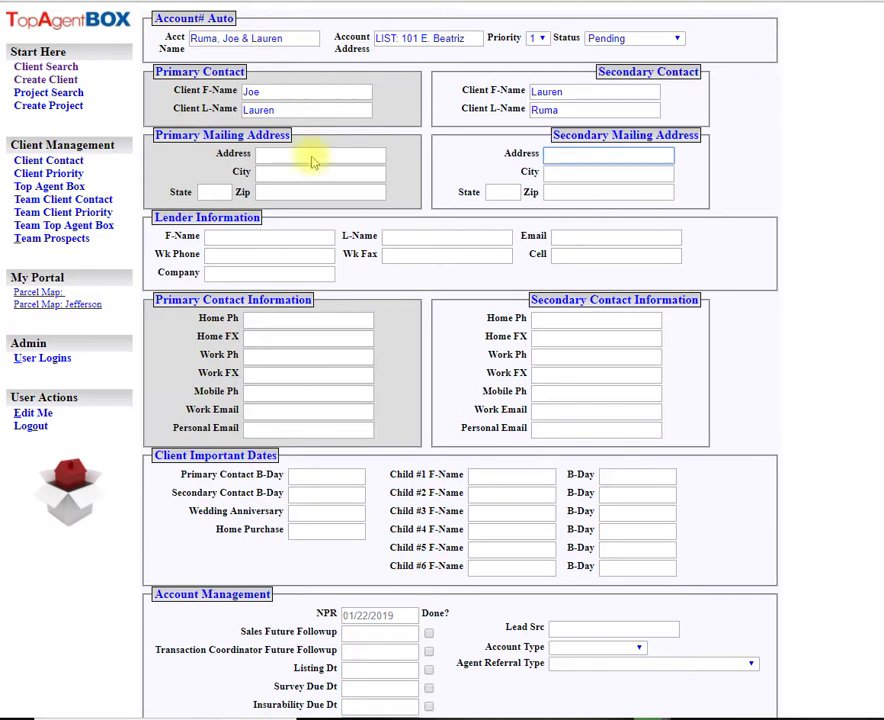
scroll(395, 272, down, 5)
- Set lead source SOI, Past Client, account type Listing, and both follow-ups to 1/22/19
click(603, 325)
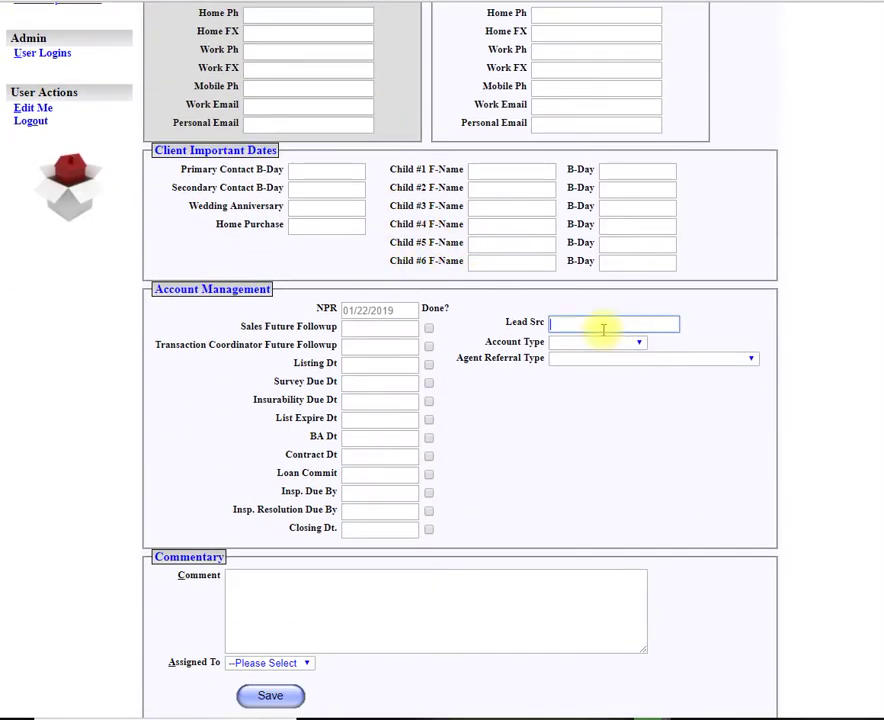
text(SOI, Pa)
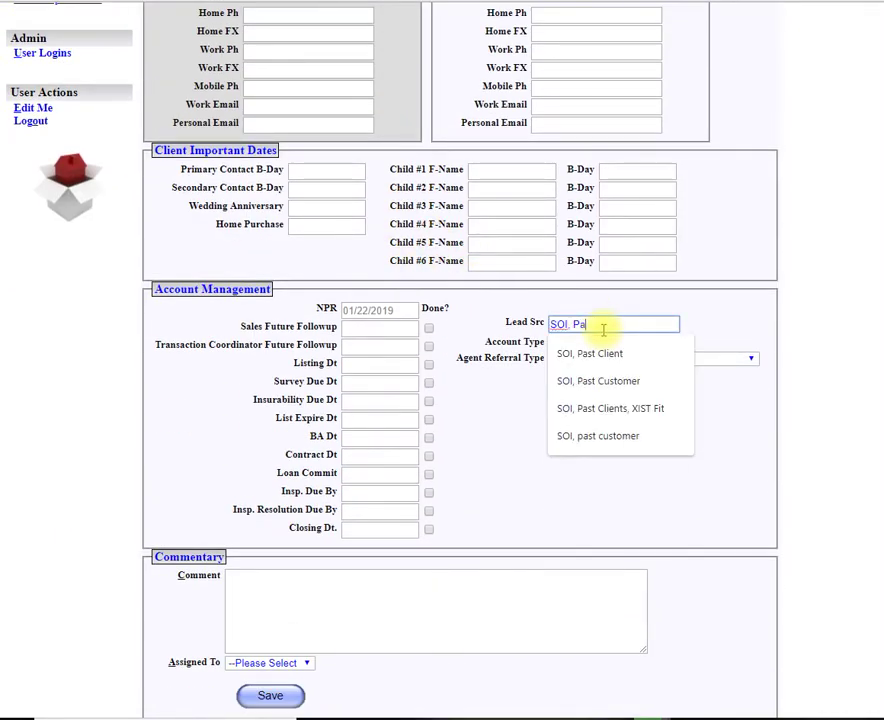
text(st Client)
key(Tab)
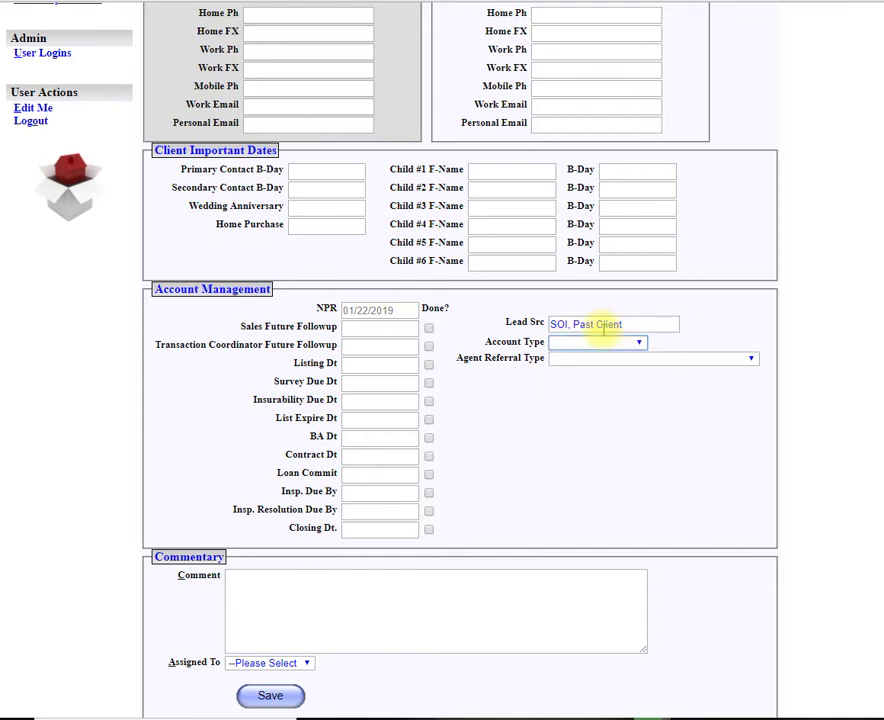
click(592, 348)
click(580, 400)
click(382, 331)
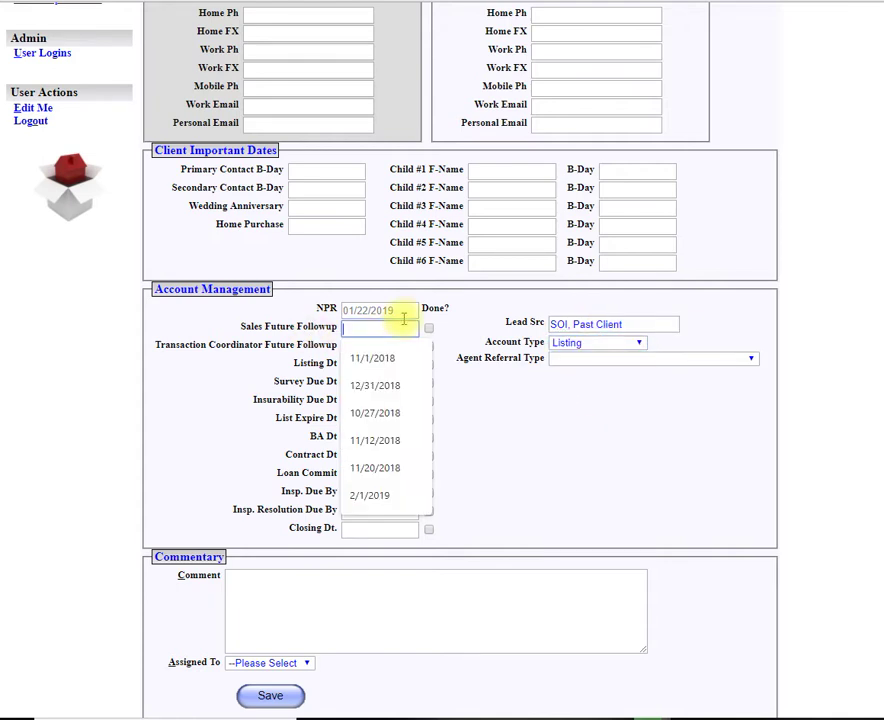
text(1/)
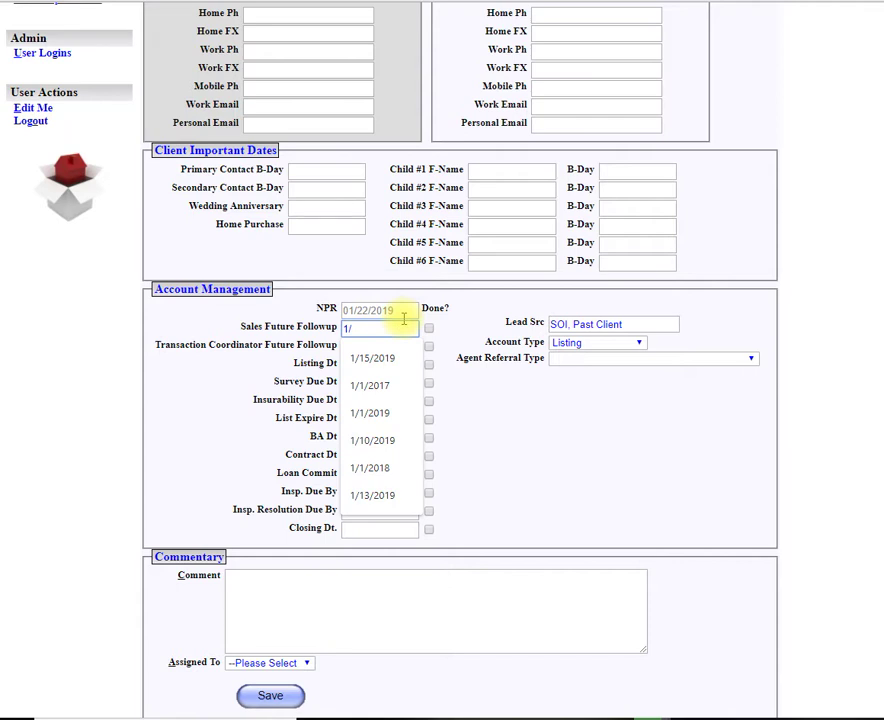
text(22/19)
key(Tab)
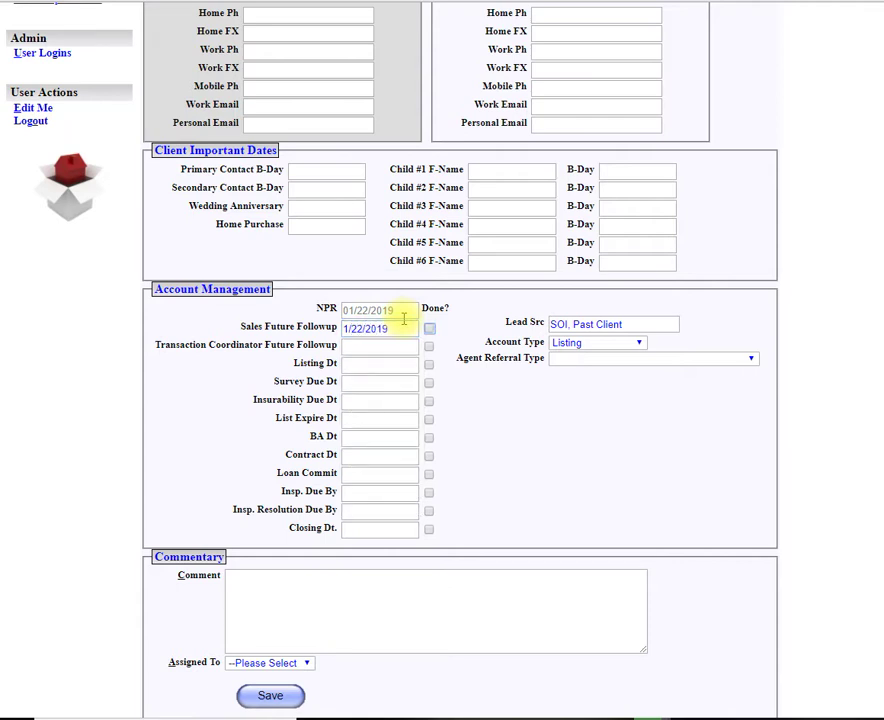
text(1/22/19)
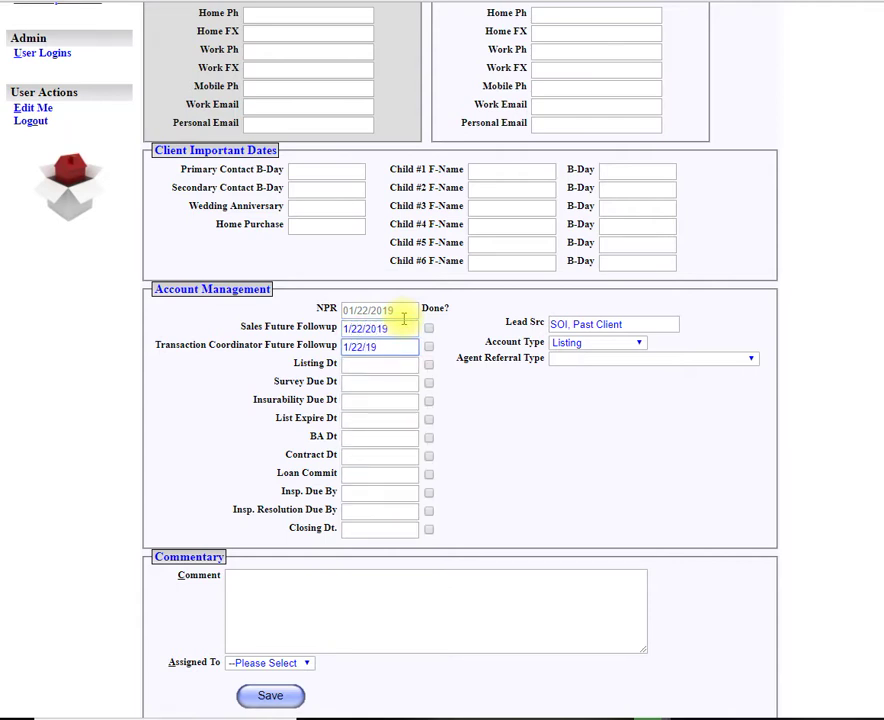
- Add a future-listing shell account comment, assign the agent, and save the account
click(329, 603)
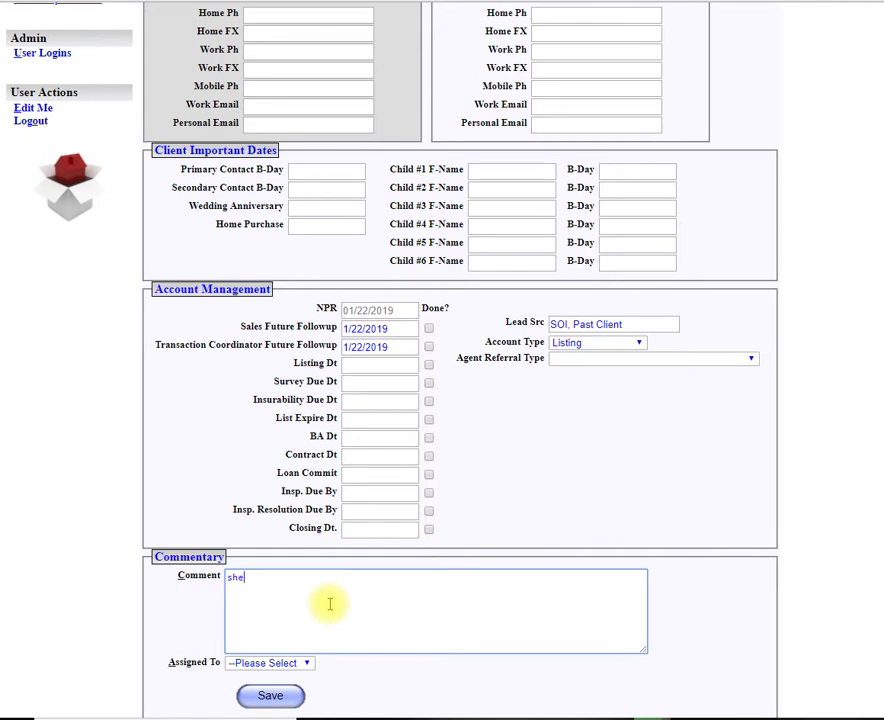
text(shell account for their future listing.)
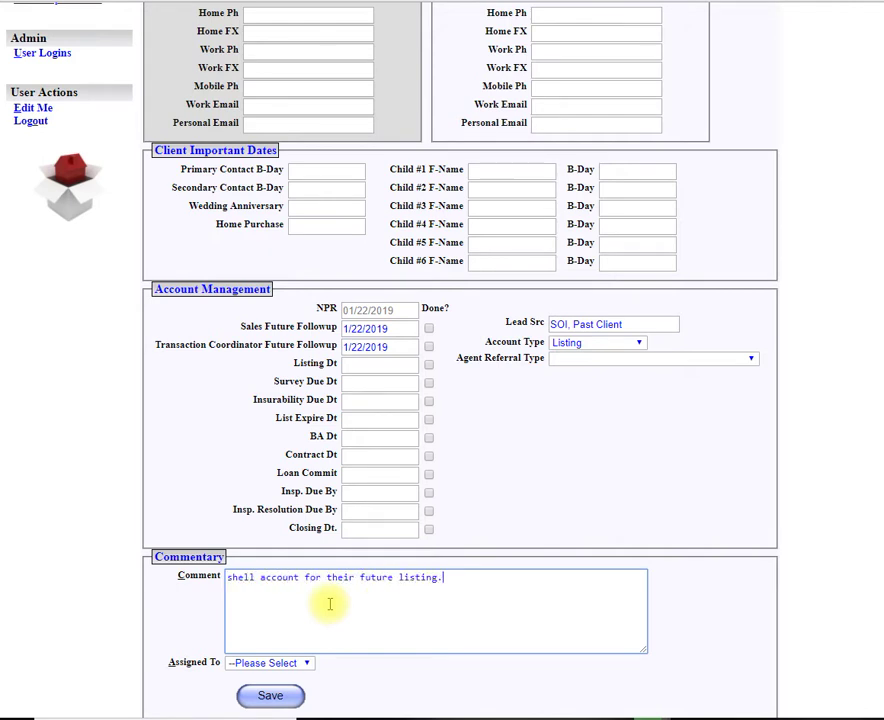
key(Tab)
key(b)
scroll(825, 158, up, 3)
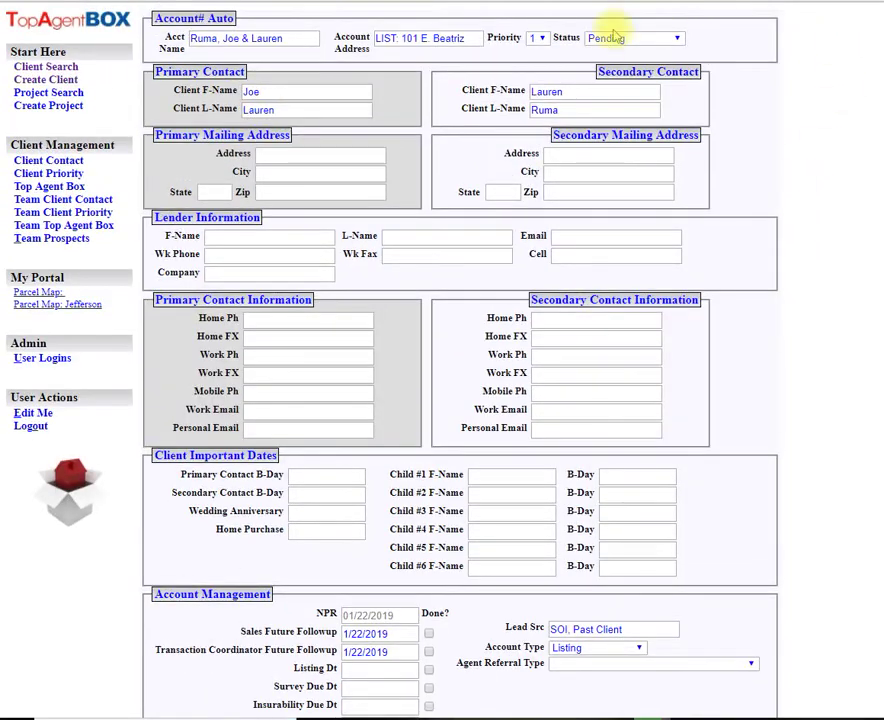
scroll(614, 533, down, 4)
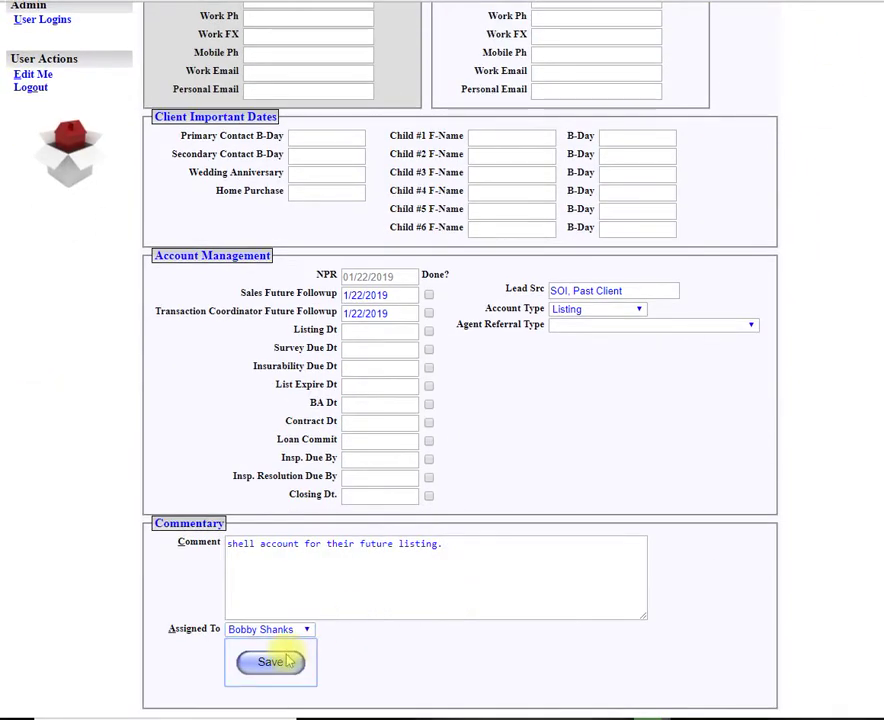
click(287, 660)
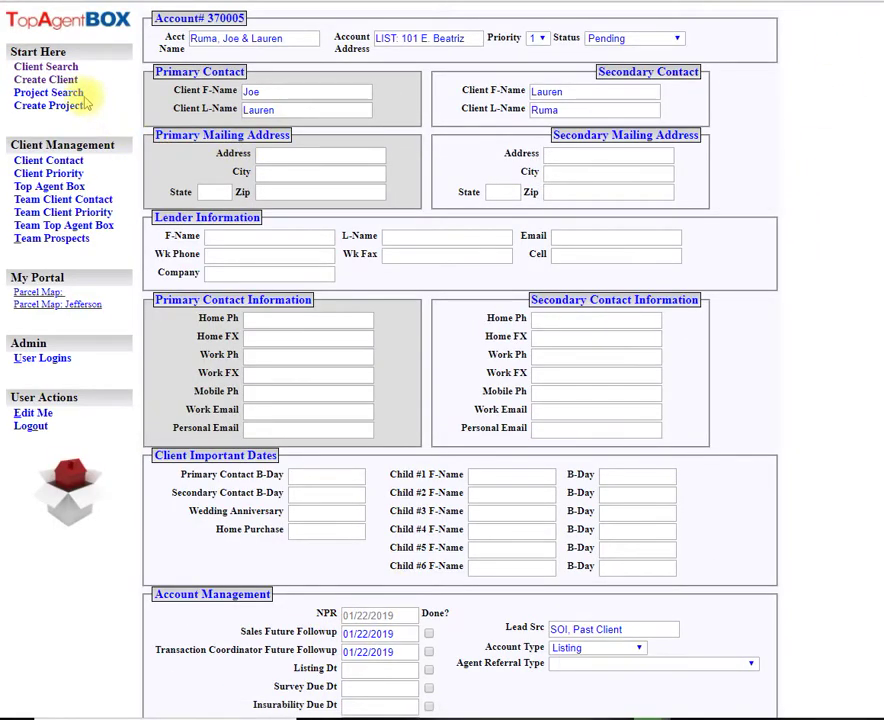
- Search the clients' surname and highlight the reporting codes of the LIST, PURCH and master accounts
click(60, 67)
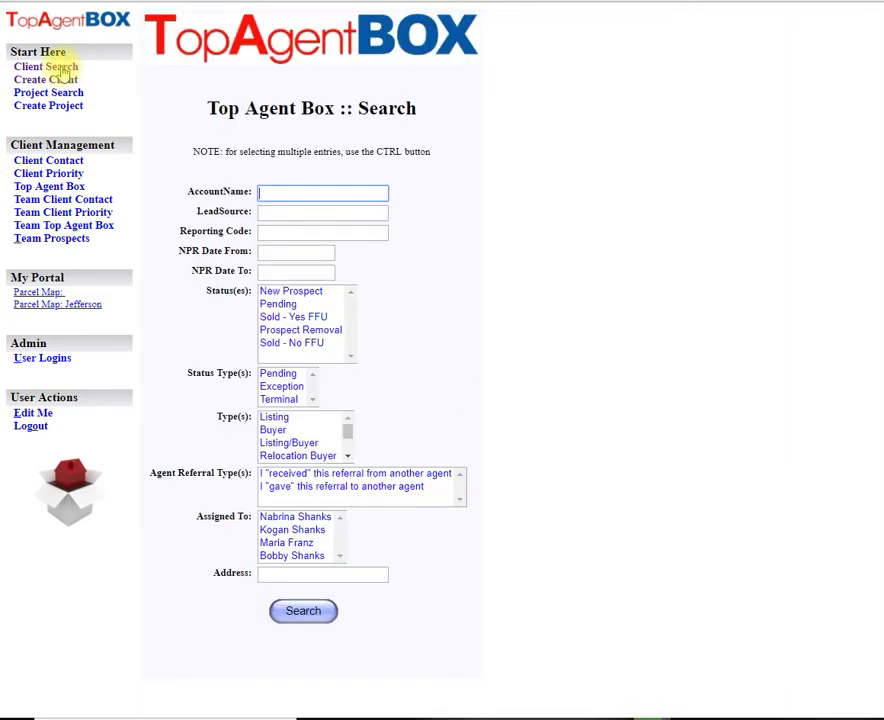
text(ruma)
key(Return)
scroll(372, 322, down, 2)
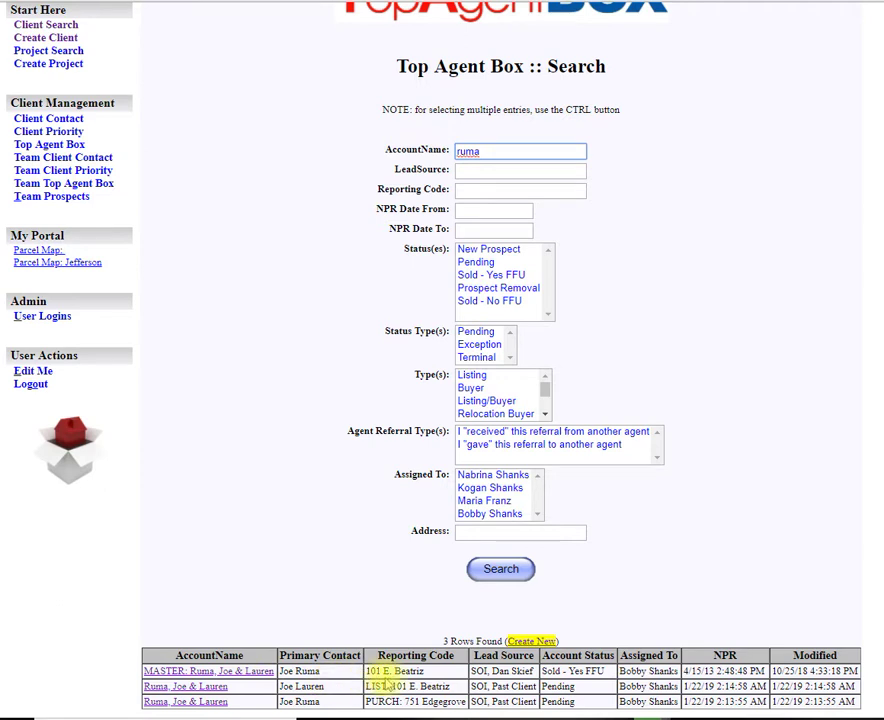
drag(366, 686, 437, 684)
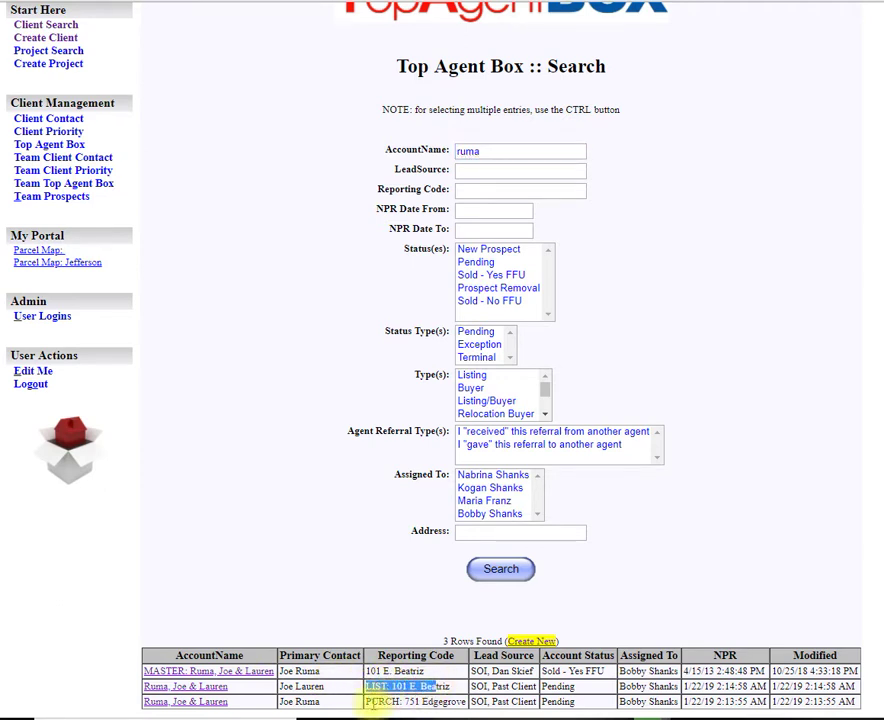
drag(371, 702, 445, 701)
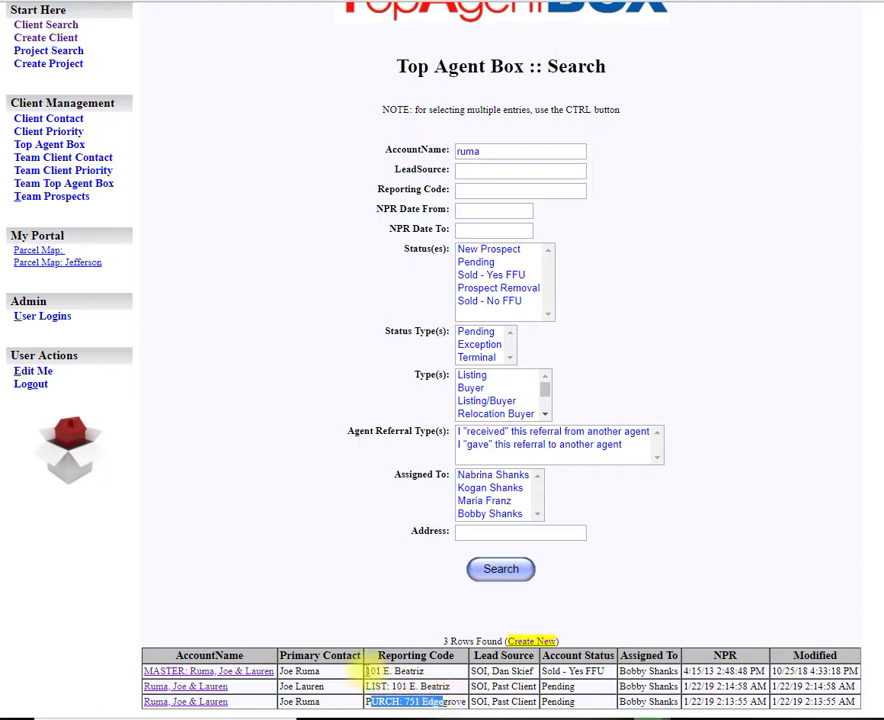
drag(364, 671, 425, 671)
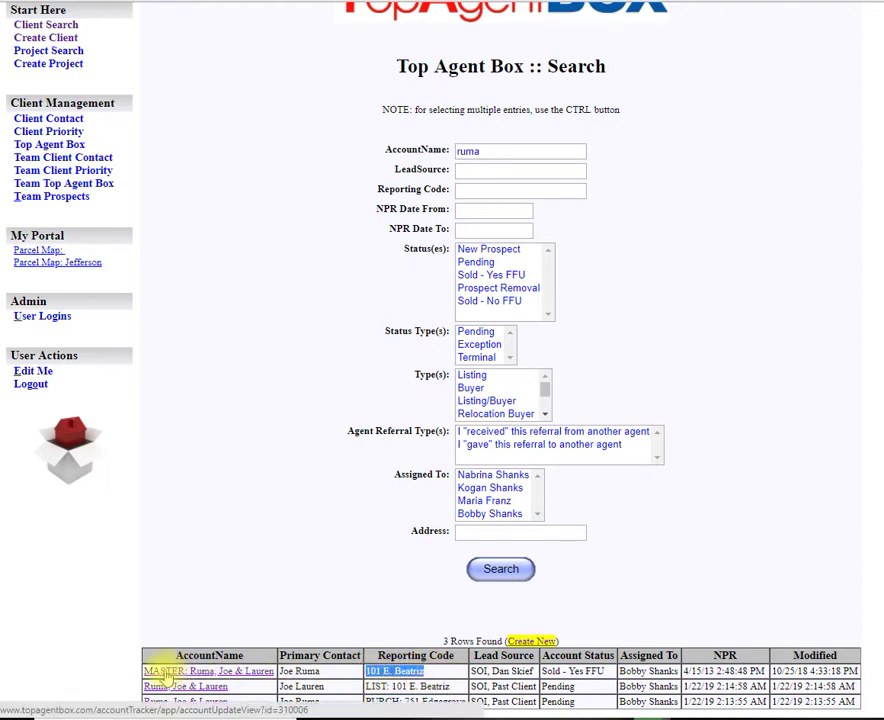